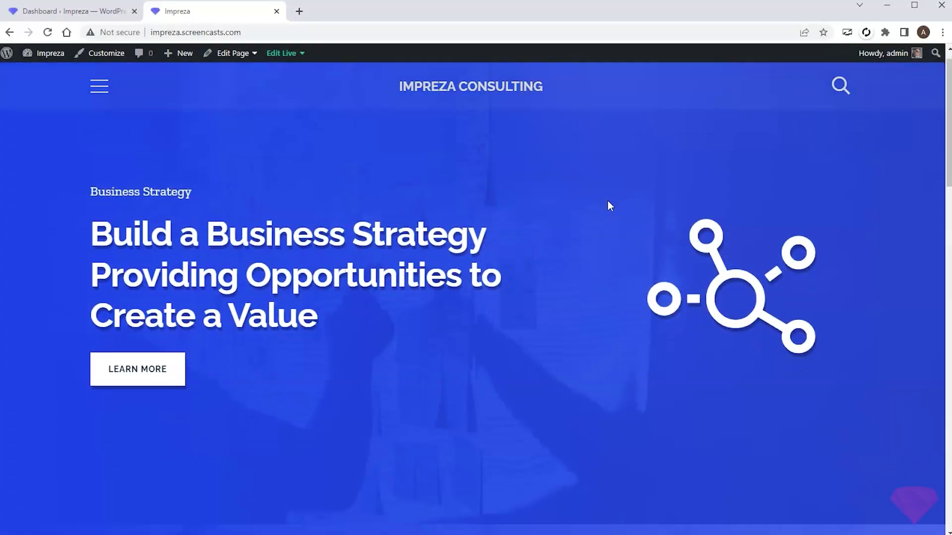
scroll(764, 221, "down", 1)
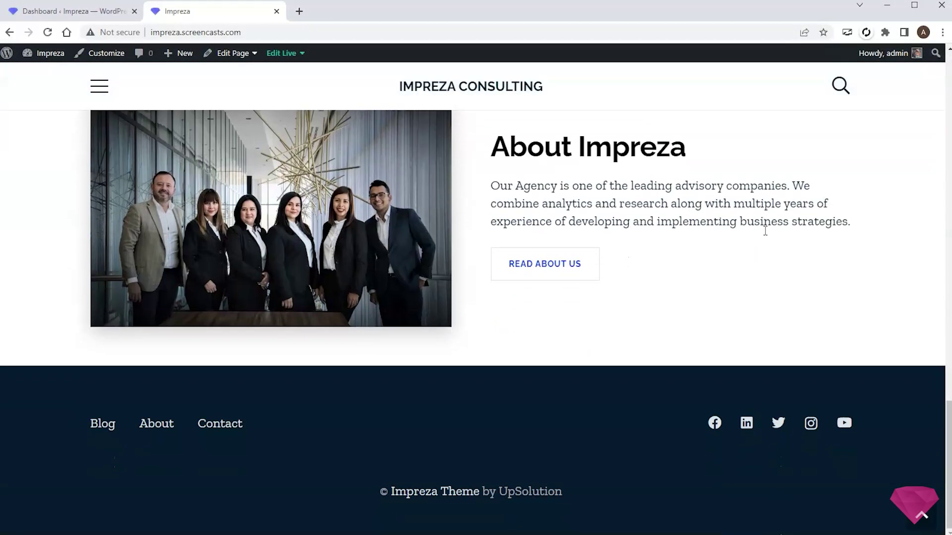
Go to the Blog page from the site's hamburger menu.
left_click(921, 515)
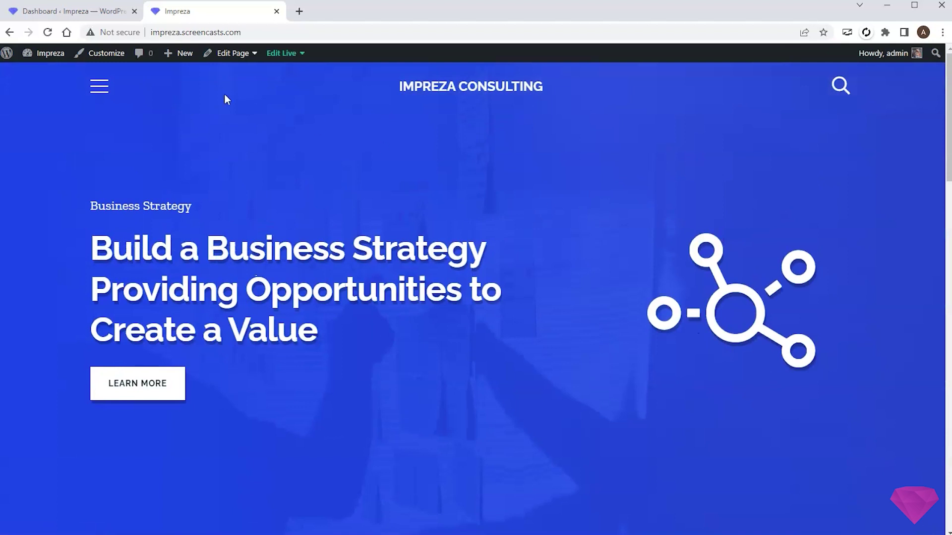
left_click(106, 97)
left_click(119, 130)
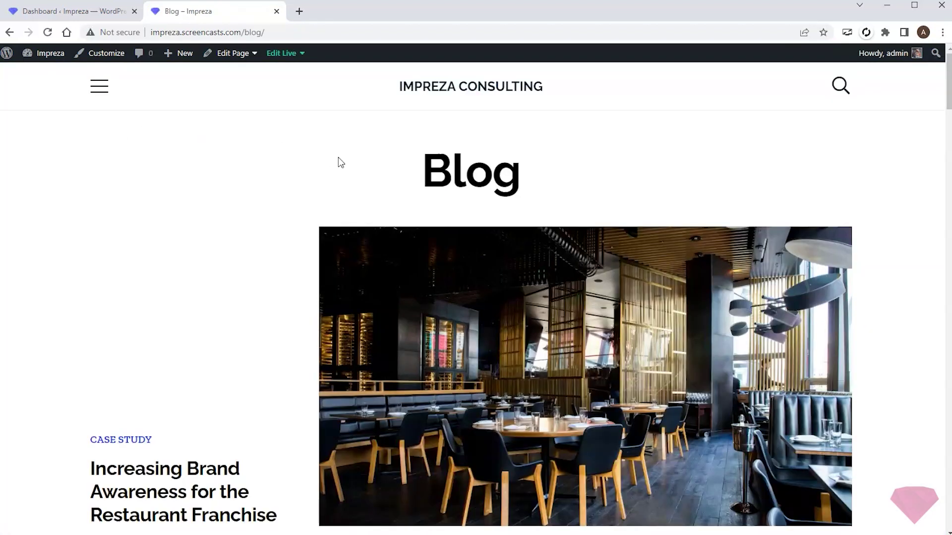
Open the 'What Can You Do To Improve Business Strategy Right Now' post, then switch to the Dashboard.
scroll(338, 157, "down", 20)
scroll(396, 188, "up", 15)
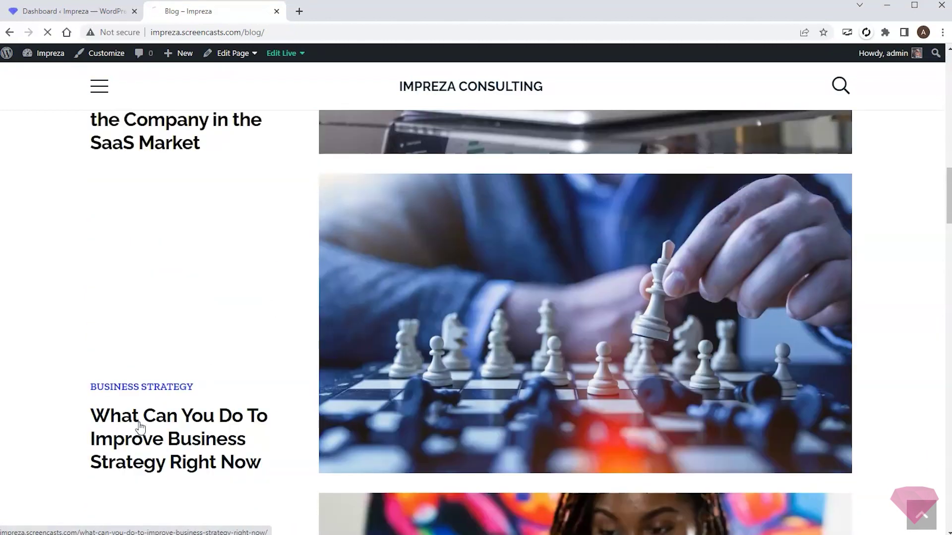
scroll(499, 157, "down", 5)
scroll(502, 160, "up", 5)
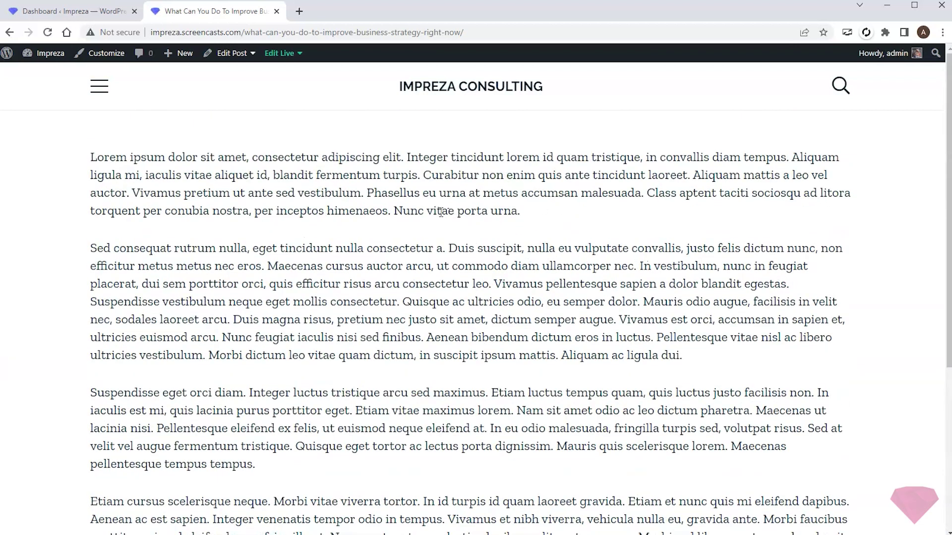
left_click(74, 11)
Create and save a page template named 'Blog Post', then open Edit Live in a new tab.
mouse_move(30, 278)
left_click(130, 297)
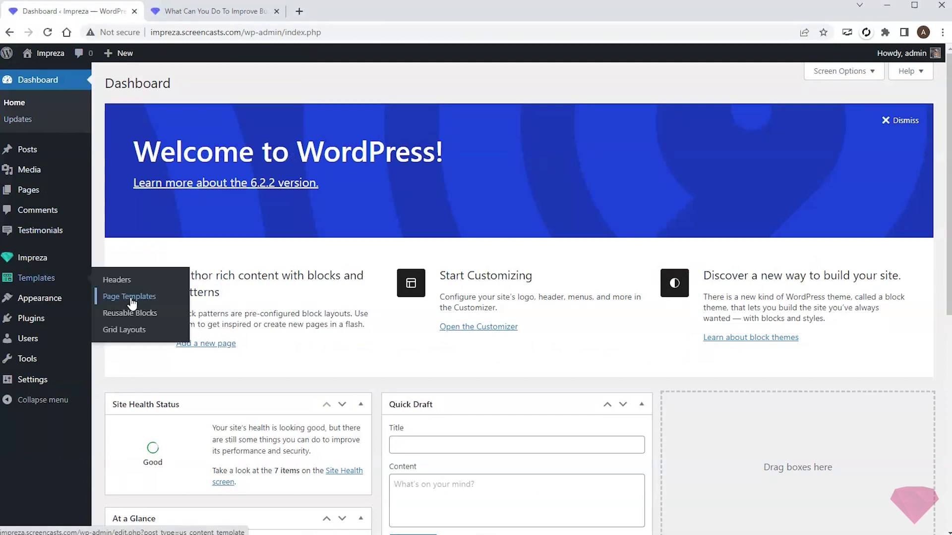
left_click(246, 85)
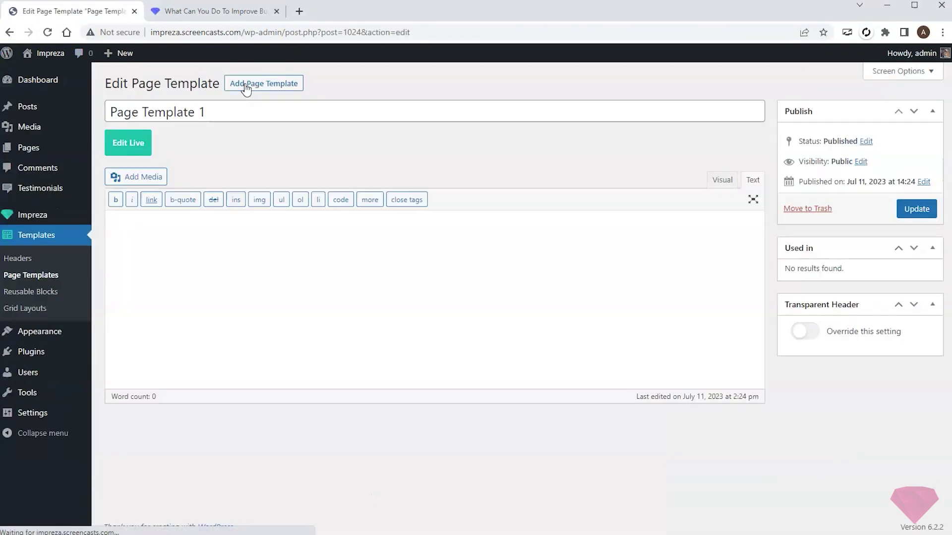
triple_click(223, 104)
type("Blog Post")
left_click(264, 138)
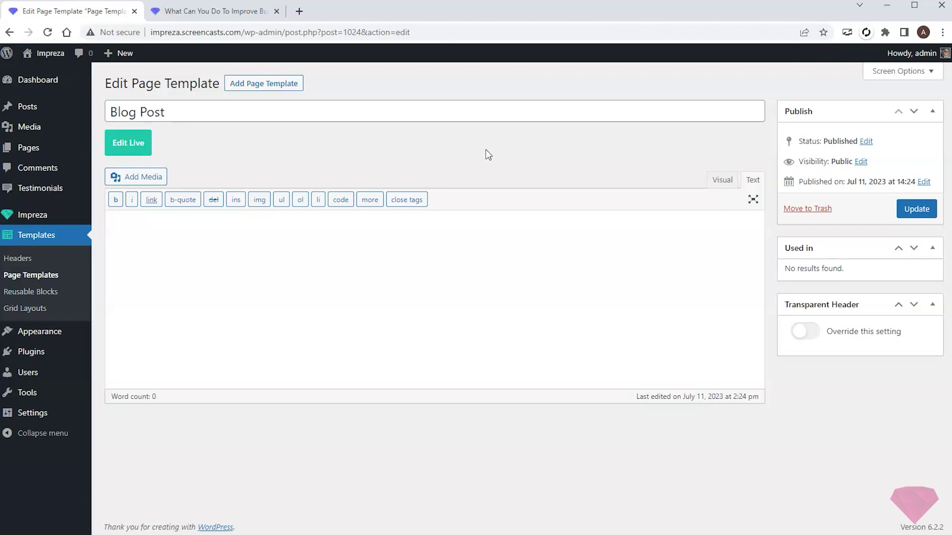
left_click(920, 208)
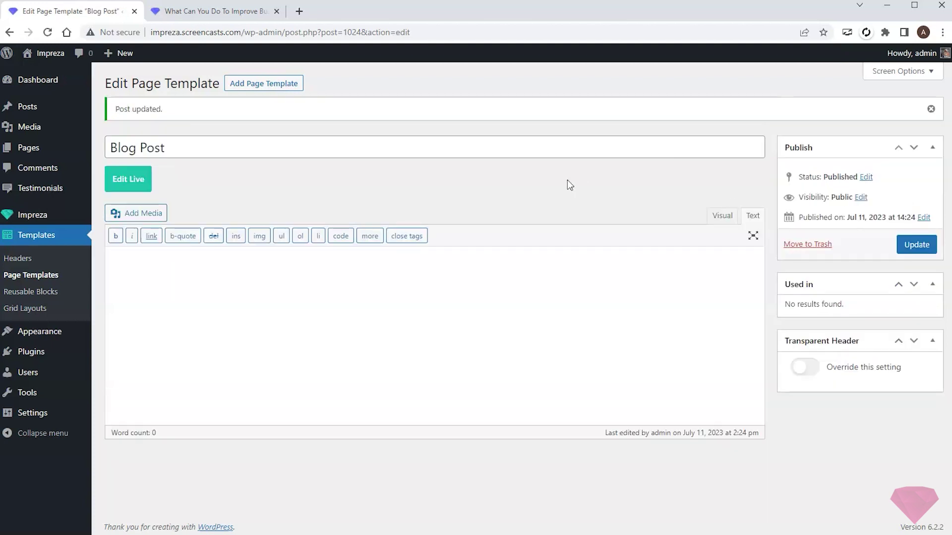
right_click(128, 179)
left_click(164, 188)
Add an empty row at the top of the Blog Post template.
left_click(213, 11)
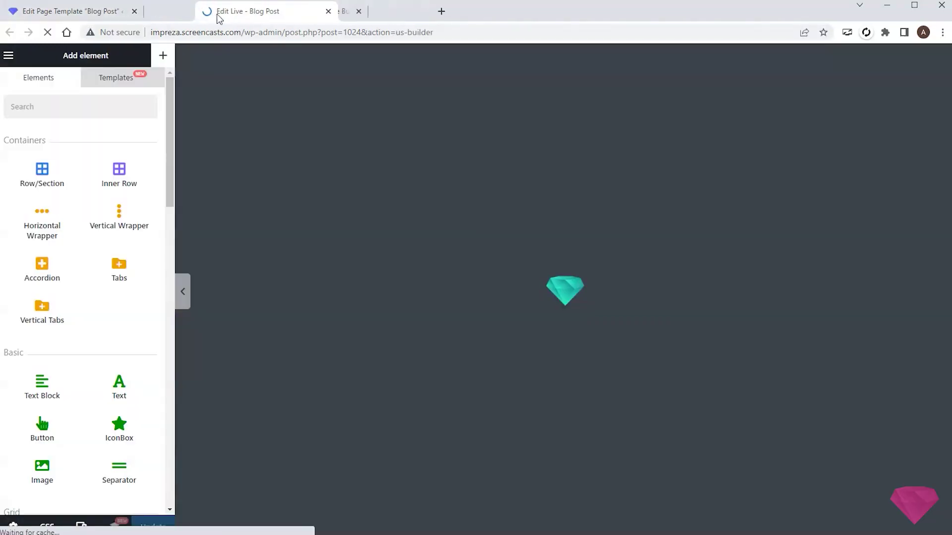
left_click_drag(28, 174, 302, 125)
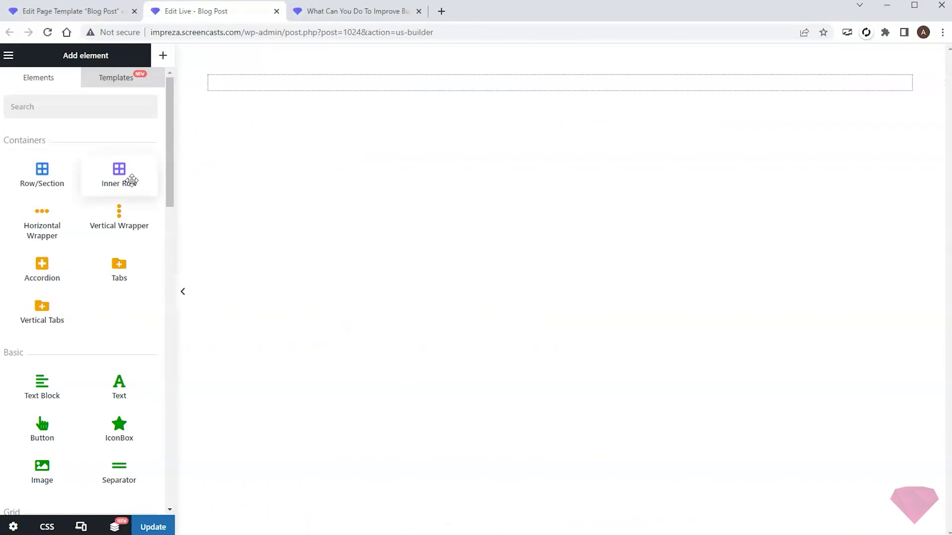
left_click_drag(42, 223, 292, 89)
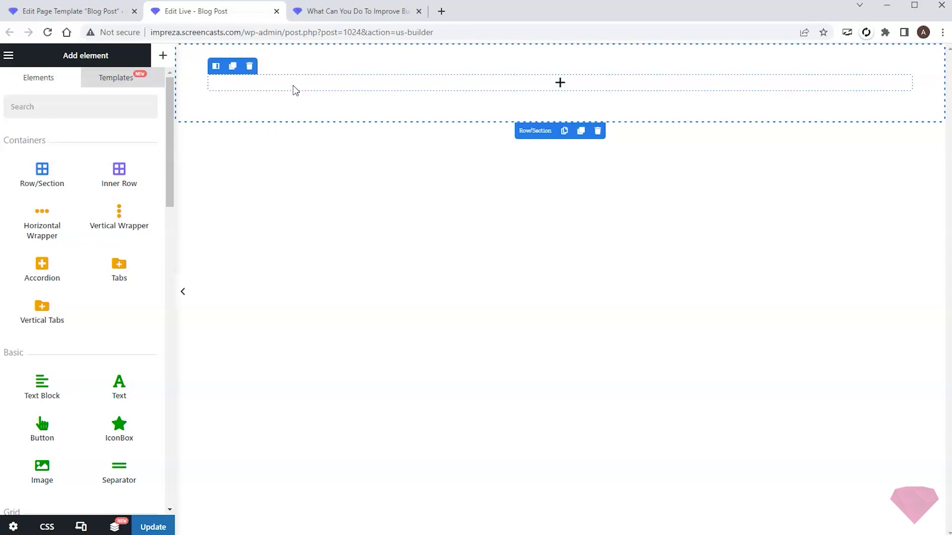
Add Post Taxonomy and Post Date elements side by side in the row.
left_click(61, 106)
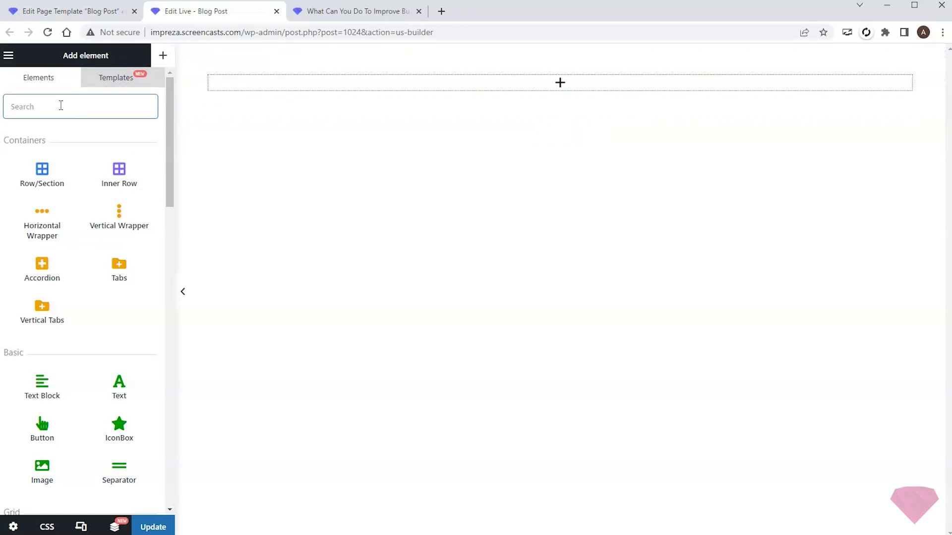
type("post")
left_click_drag(127, 255, 271, 84)
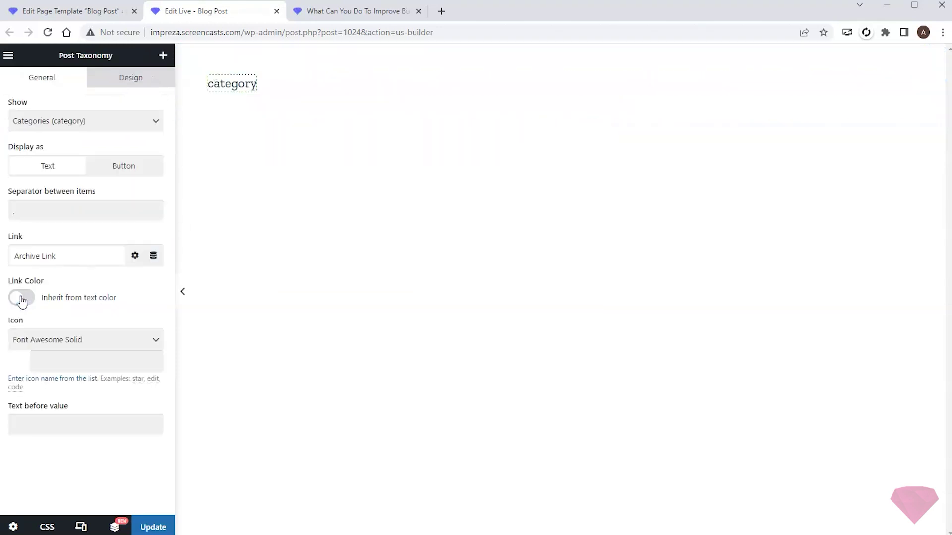
left_click(163, 56)
left_click_drag(44, 255, 279, 85)
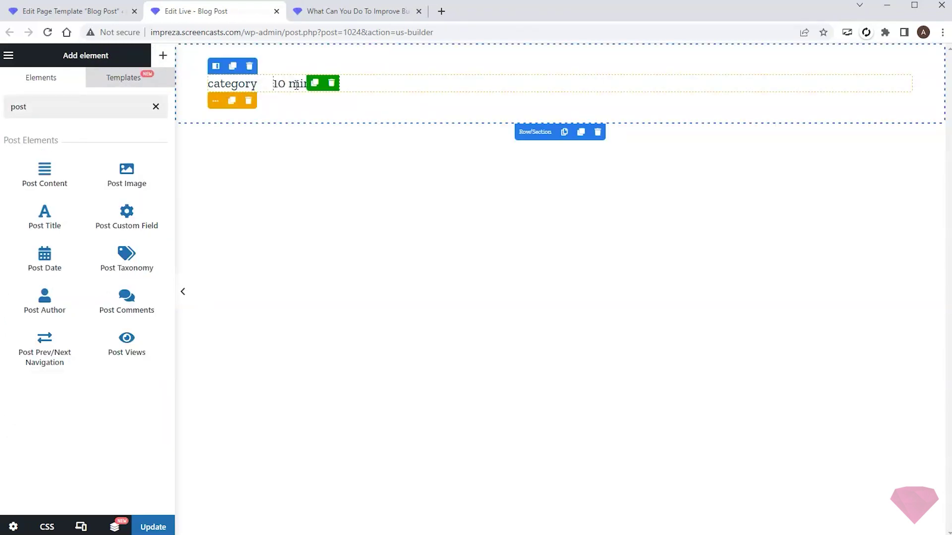
Set the date's text before value to 'Published ' and add a separator below.
left_click(65, 297)
type("Published")
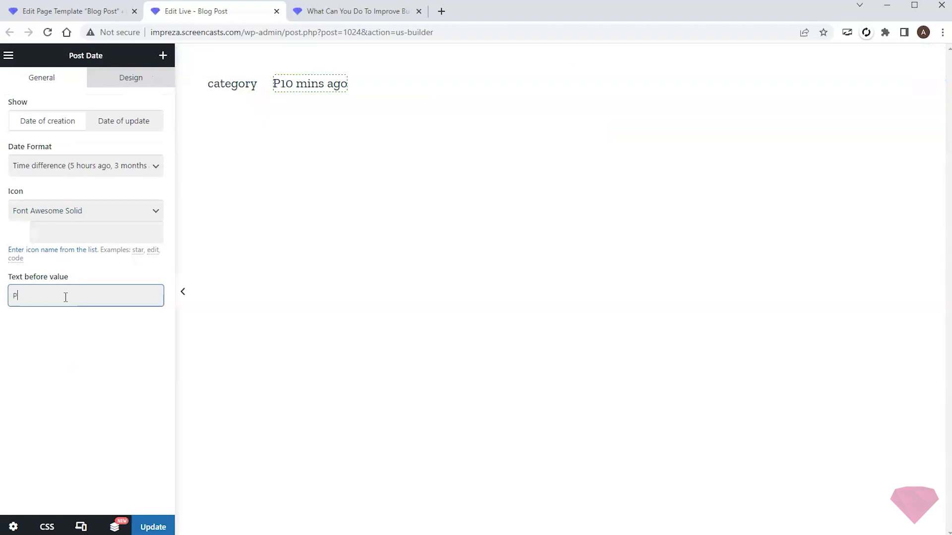
left_click(163, 55)
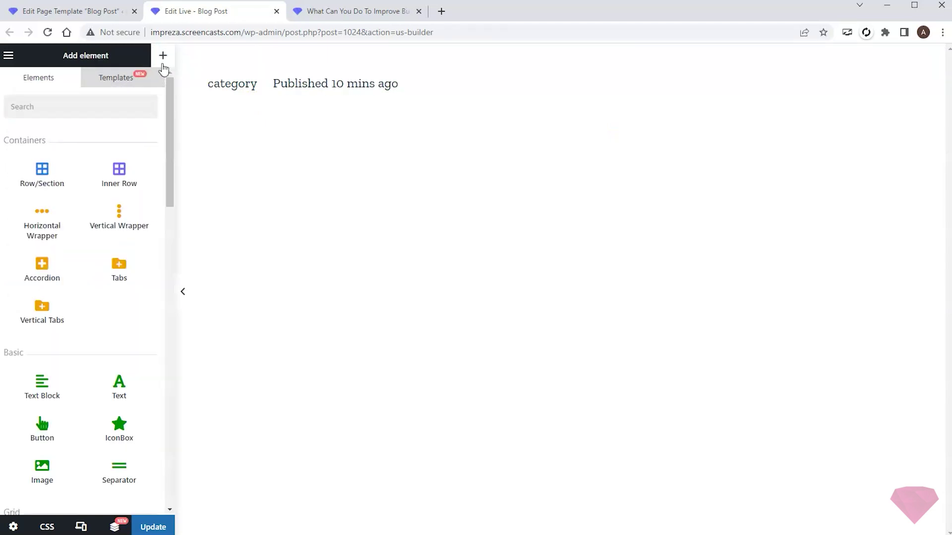
left_click_drag(118, 473, 324, 109)
Add the Post Title below the separator as an h1 heading.
left_click(164, 55)
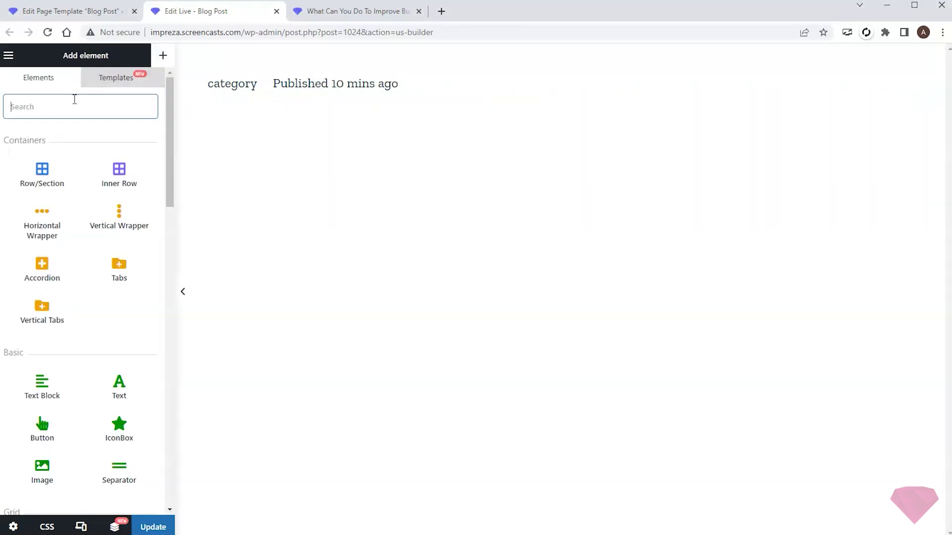
type("post")
left_click_drag(45, 215, 313, 115)
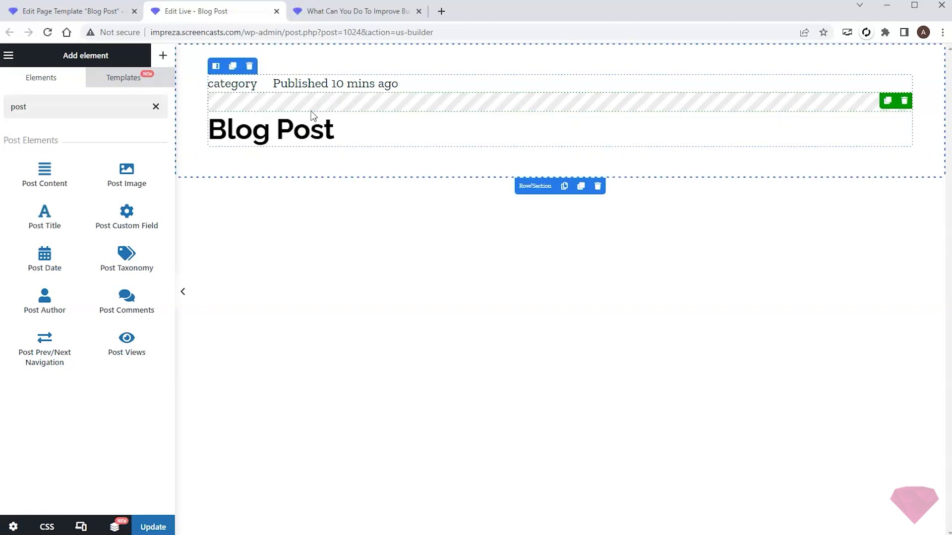
left_click(60, 121)
left_click(58, 135)
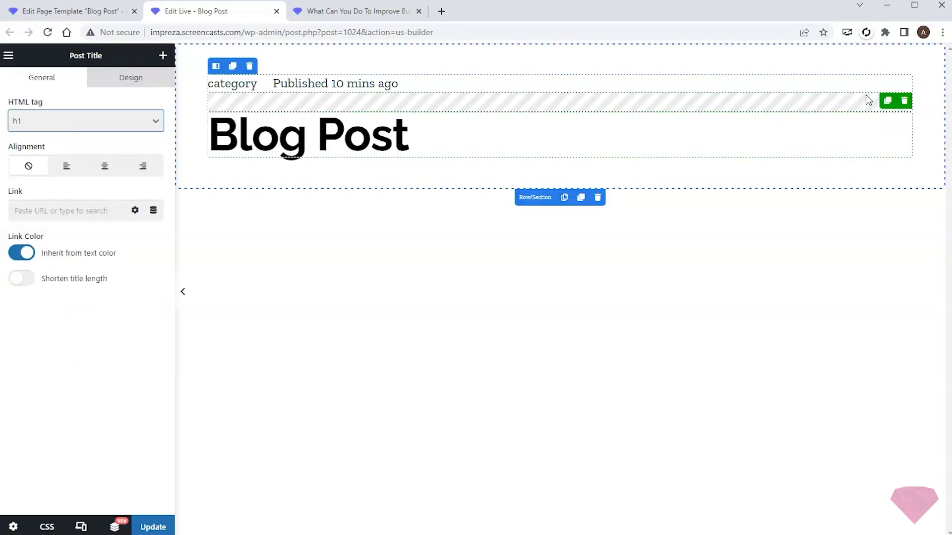
Split the new inner row into 2/3 + 1/3 columns on desktops.
left_click(163, 57)
left_click(159, 110)
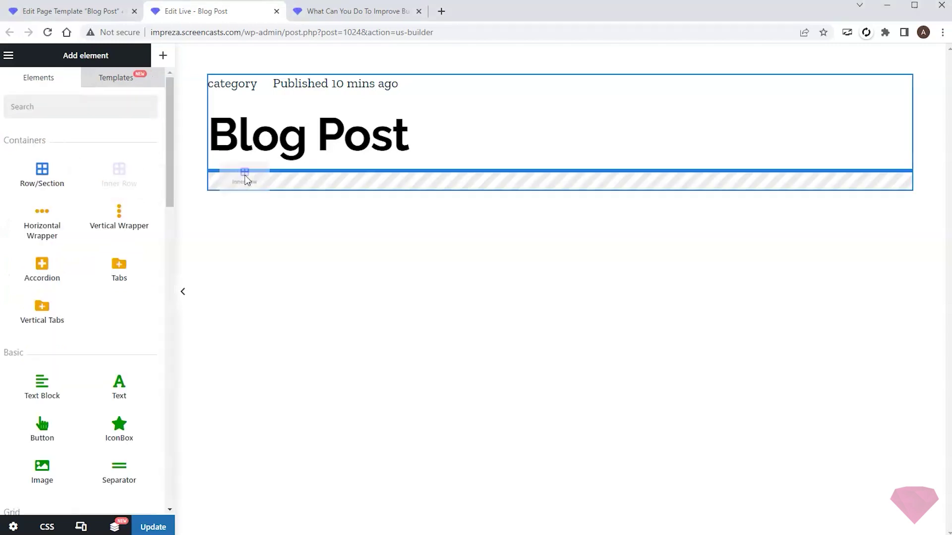
left_click(859, 216)
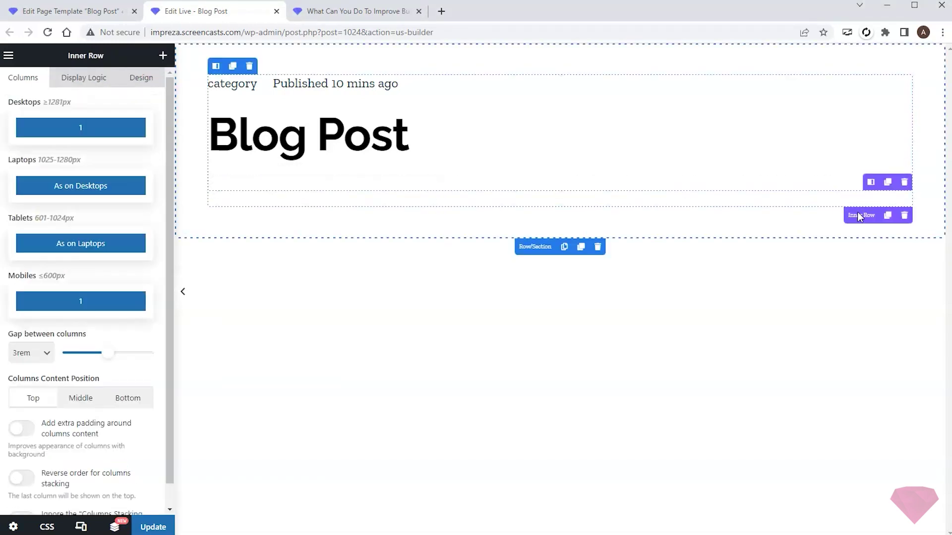
left_click(102, 130)
scroll(102, 164, "down", 3)
left_click(89, 256)
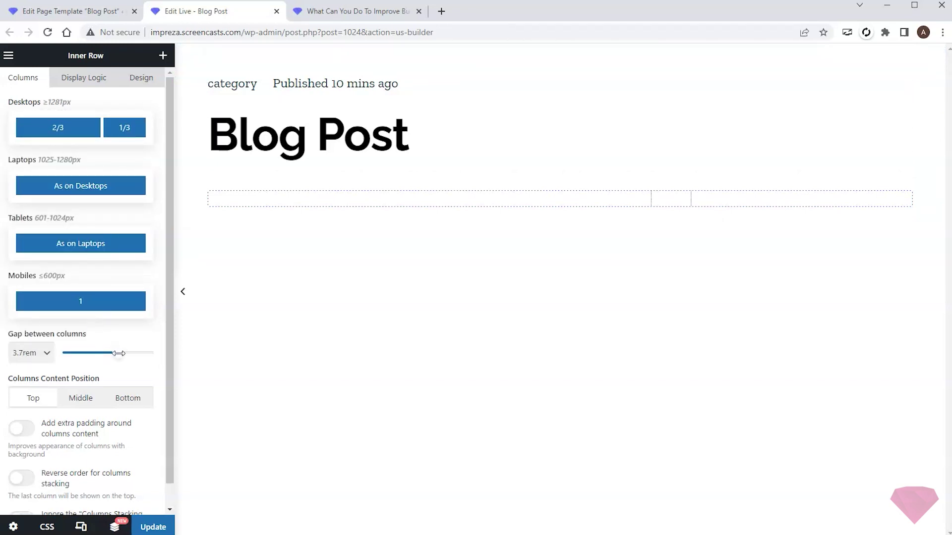
Add Post Content to the left column, showing the full content.
left_click(162, 57)
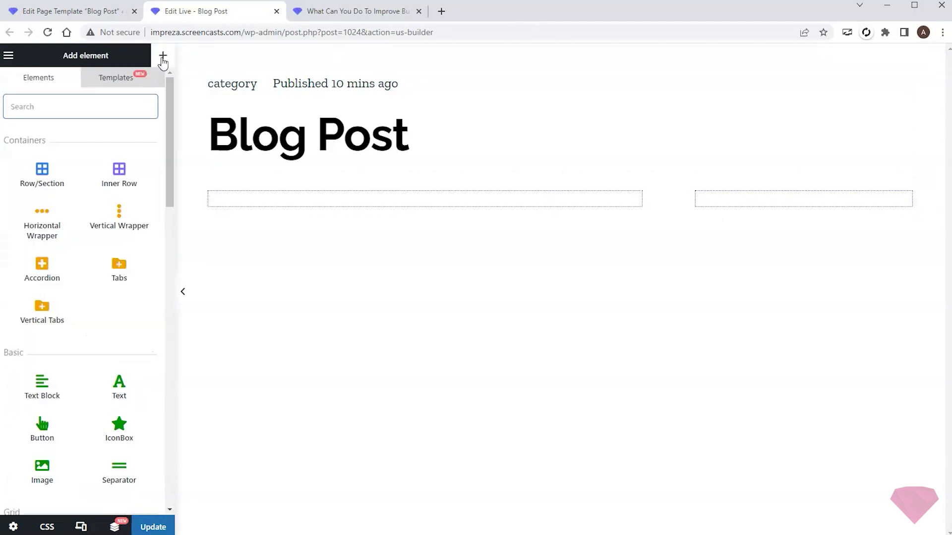
type("post")
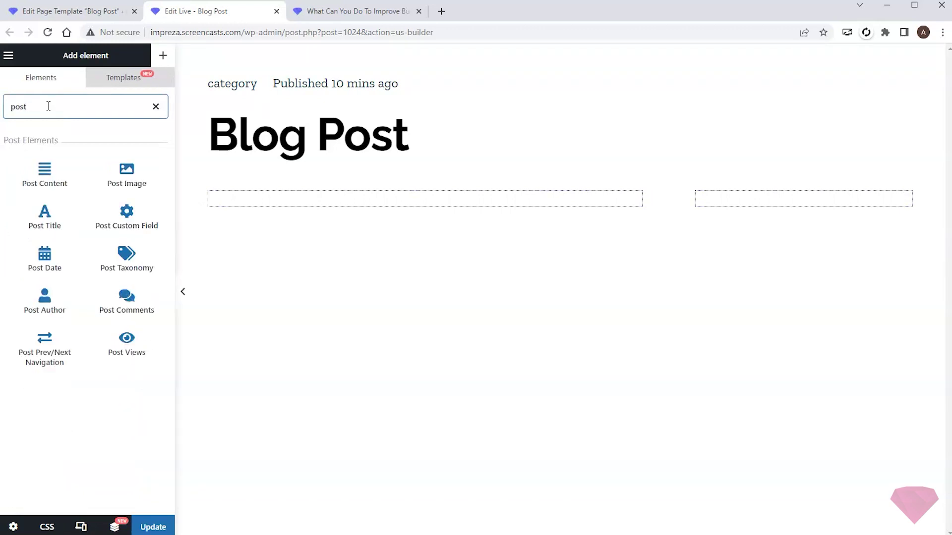
left_click_drag(44, 171, 284, 206)
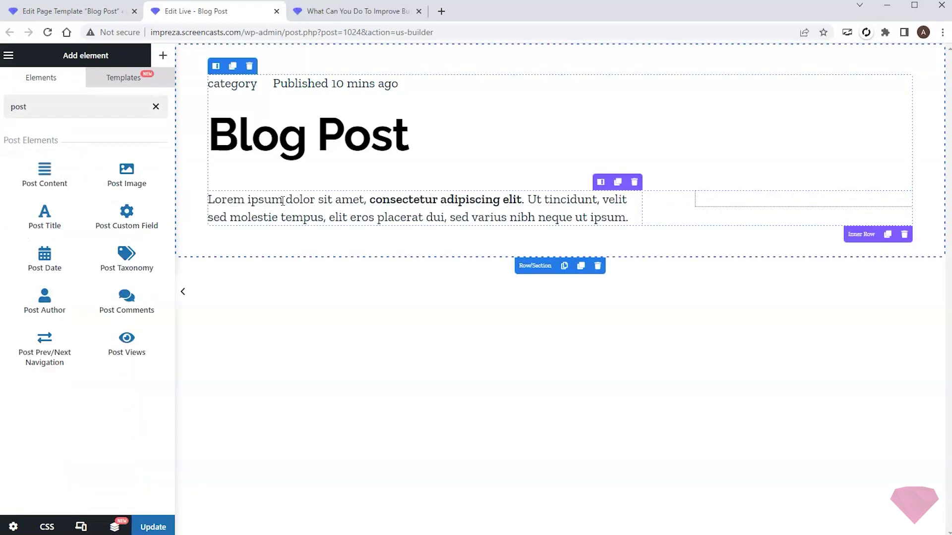
left_click(97, 124)
left_click(39, 169)
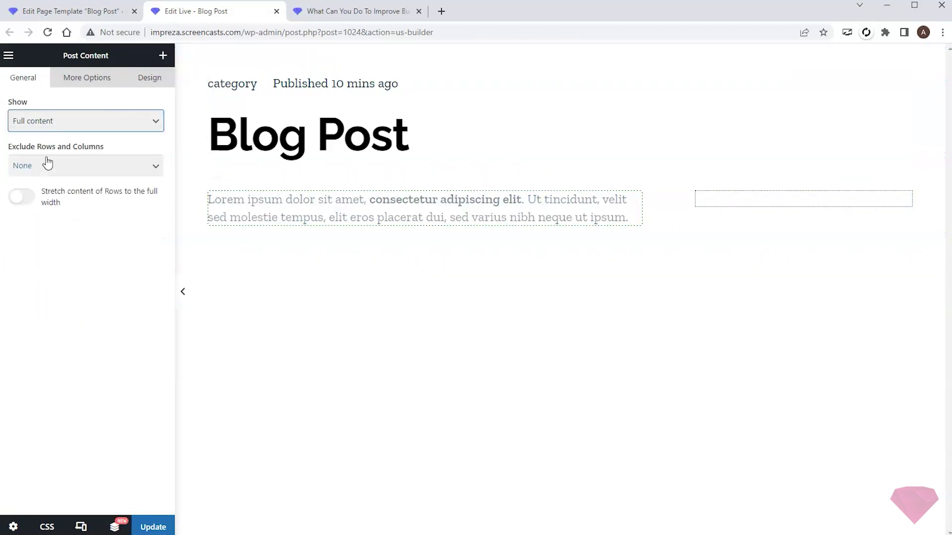
Add a separator below the post text.
left_click(162, 55)
left_click(158, 105)
left_click_drag(119, 469, 317, 475)
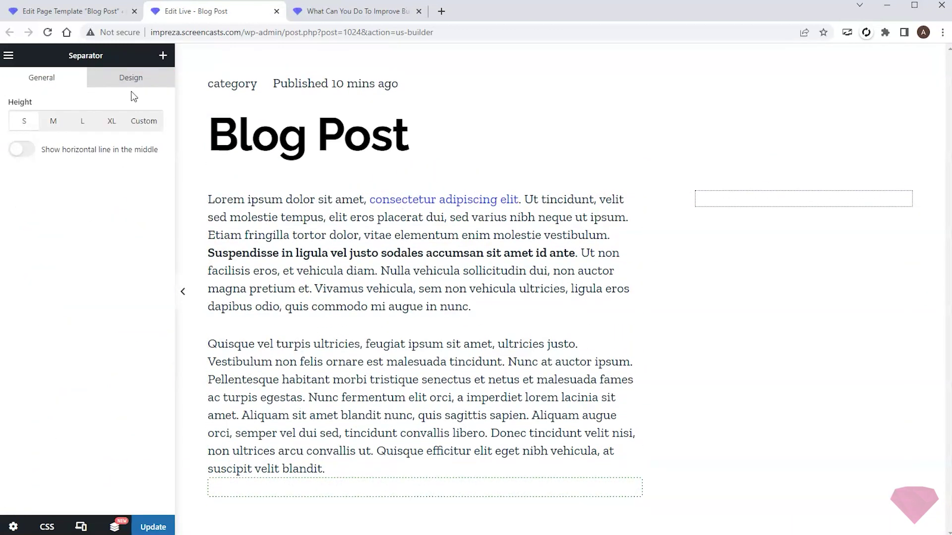
Add Sharing Buttons below the post text with LinkedIn included.
left_click(159, 57)
type("sha")
left_click_drag(44, 169, 301, 496)
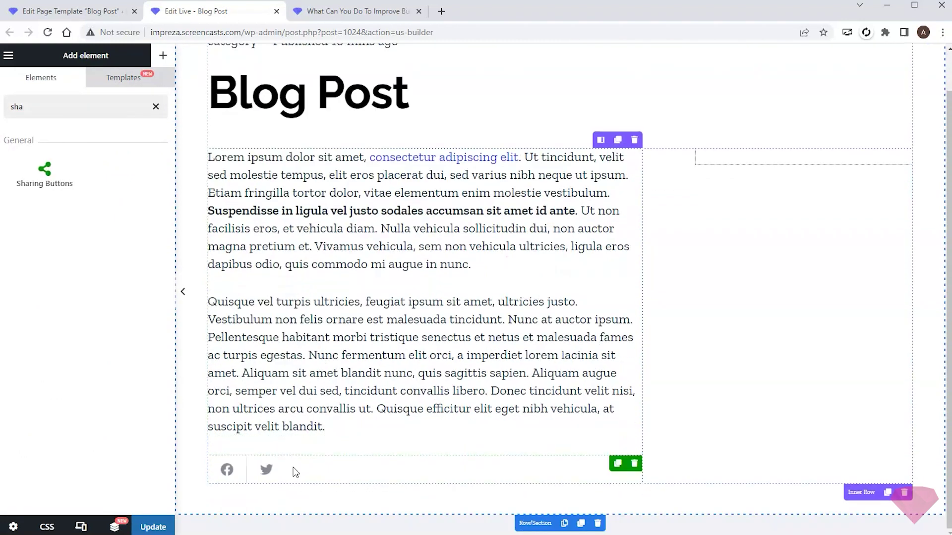
left_click(15, 122)
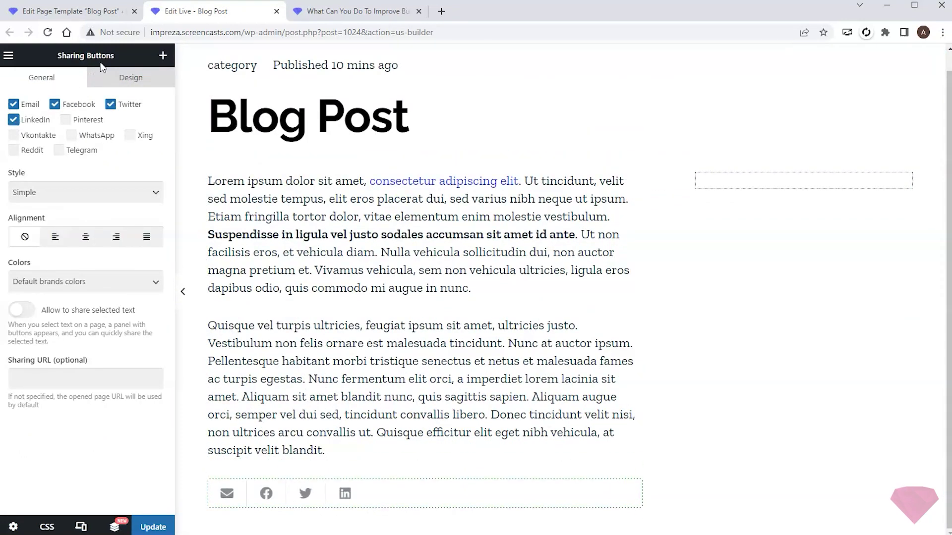
left_click(163, 55)
left_click(156, 107)
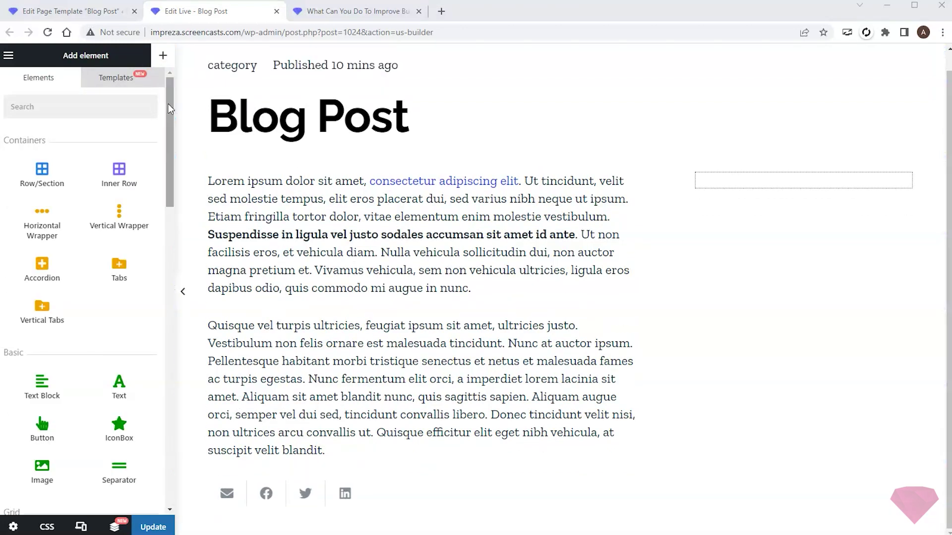
Add a 'Recent Posts' text element as an h4 heading in the right column.
left_click_drag(119, 384, 731, 188)
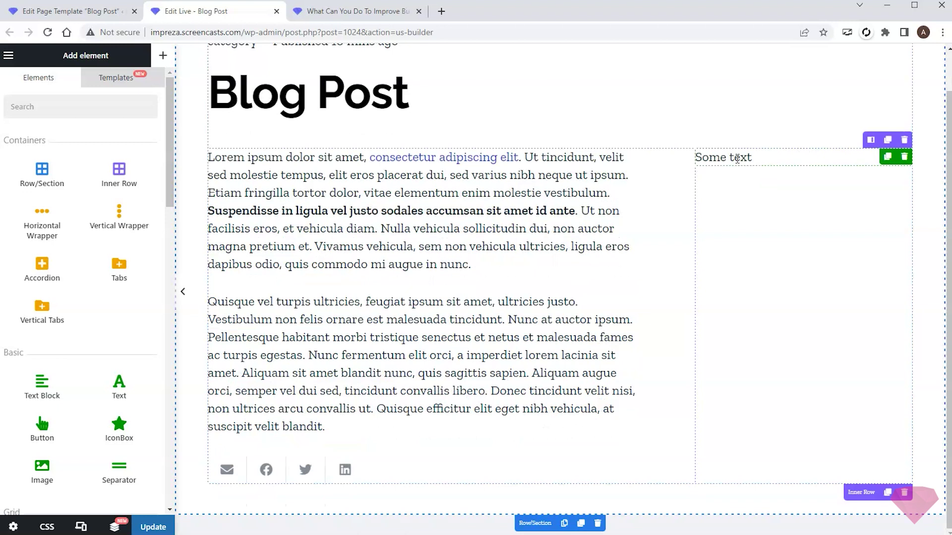
left_click(728, 158)
triple_click(73, 120)
type("Recent Posts")
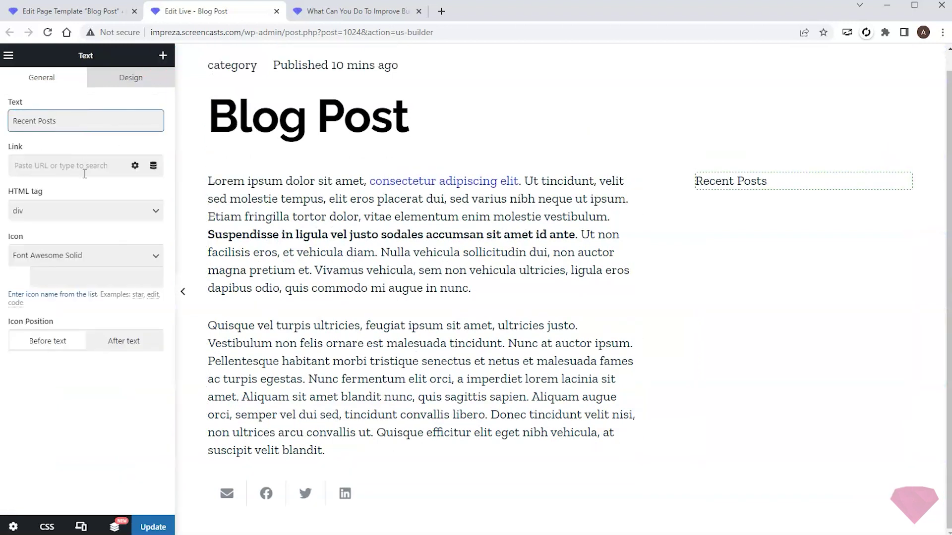
left_click(70, 212)
left_click(34, 265)
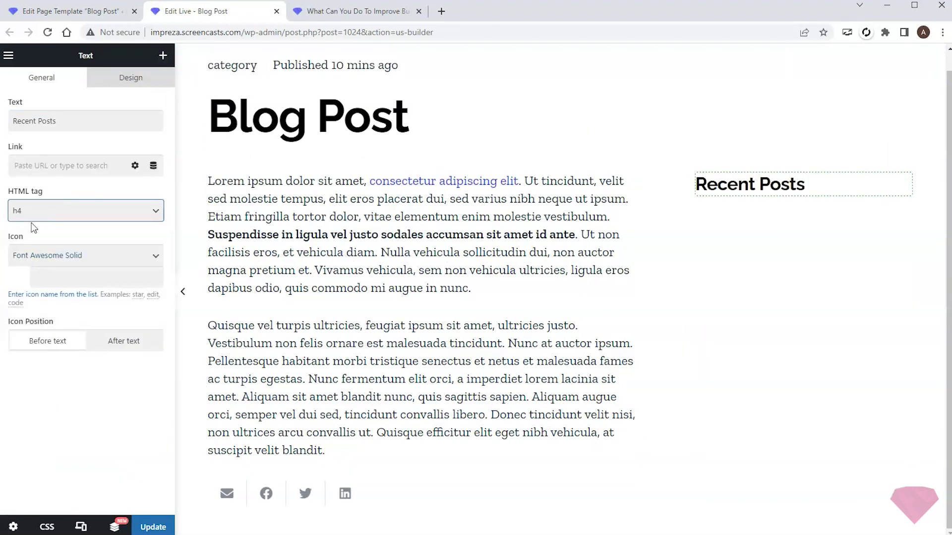
Add a Grid/Listing below it showing 2 items from the current post's taxonomy.
left_click(164, 56)
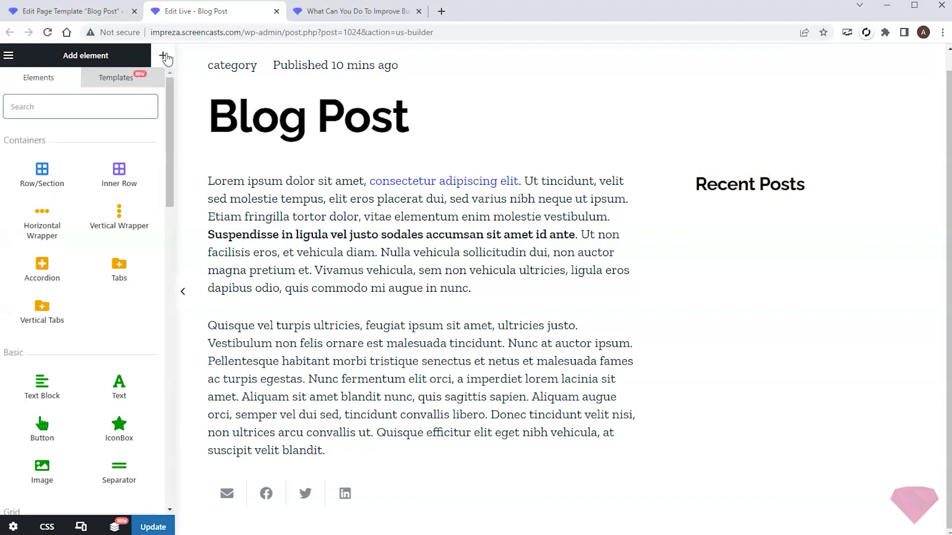
scroll(117, 206, "down", 5)
left_click_drag(43, 311, 771, 224)
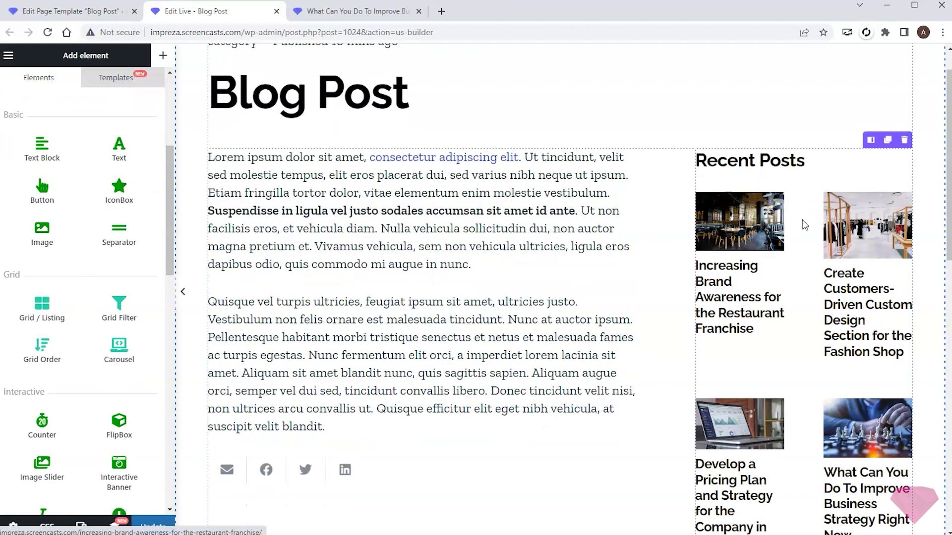
left_click(64, 142)
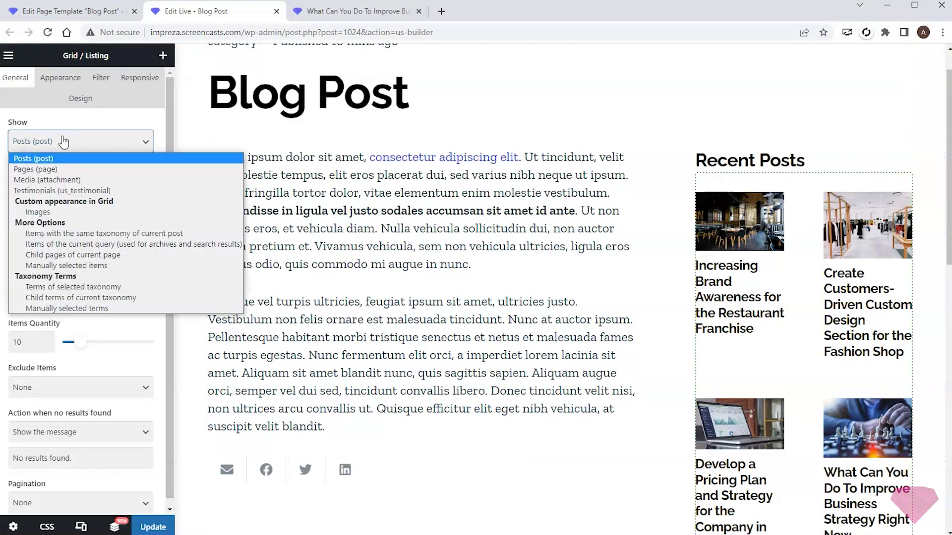
left_click(104, 234)
left_click_drag(82, 258, 79, 258)
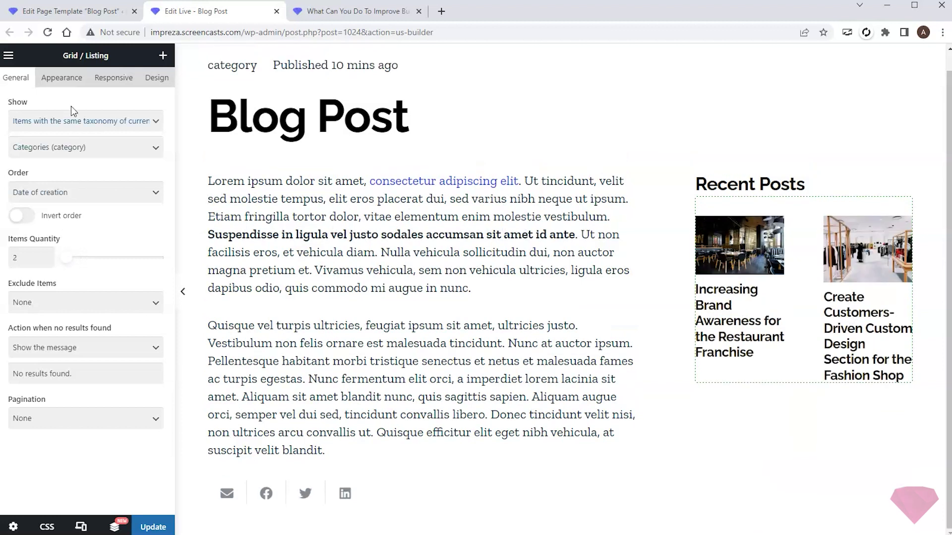
Set the grid layout to 1 column and save the template.
left_click(64, 81)
left_click(69, 325)
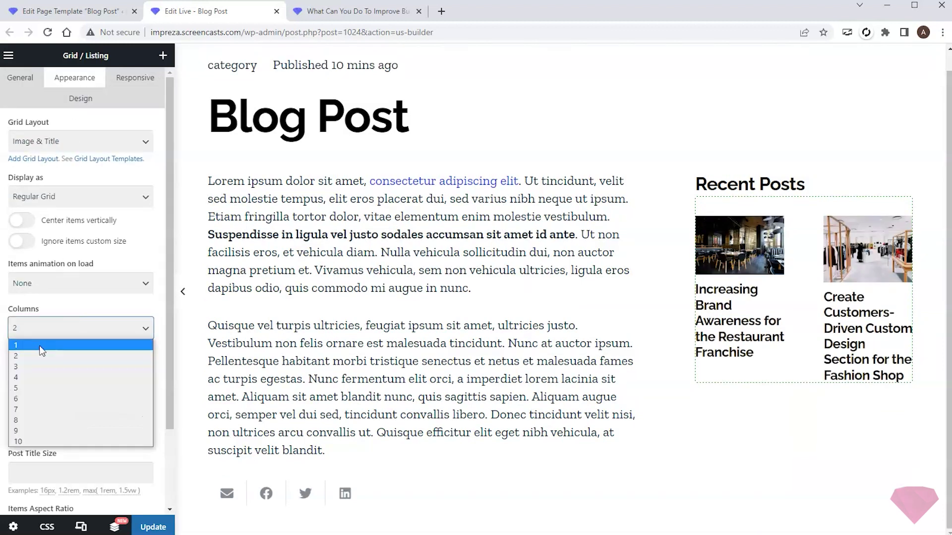
left_click(38, 349)
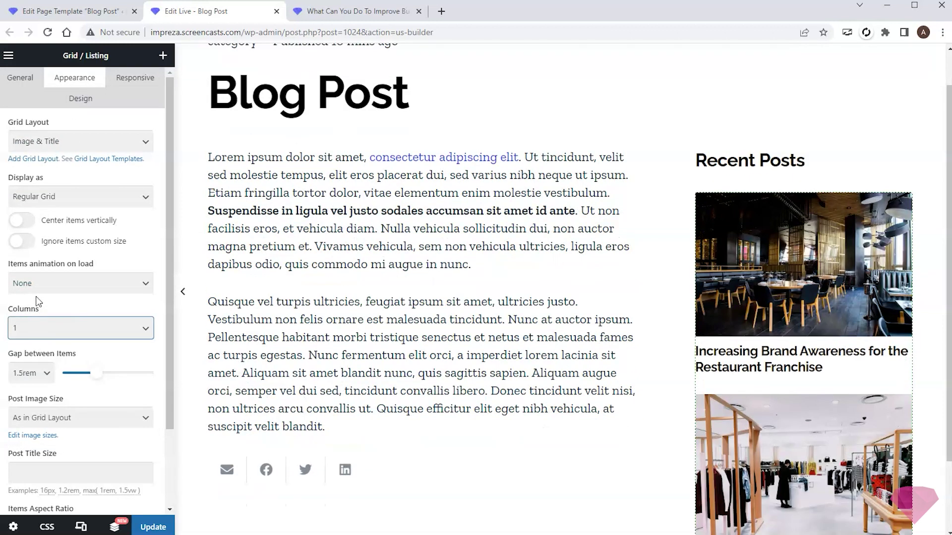
scroll(406, 233, "down", 2)
scroll(546, 228, "up", 3)
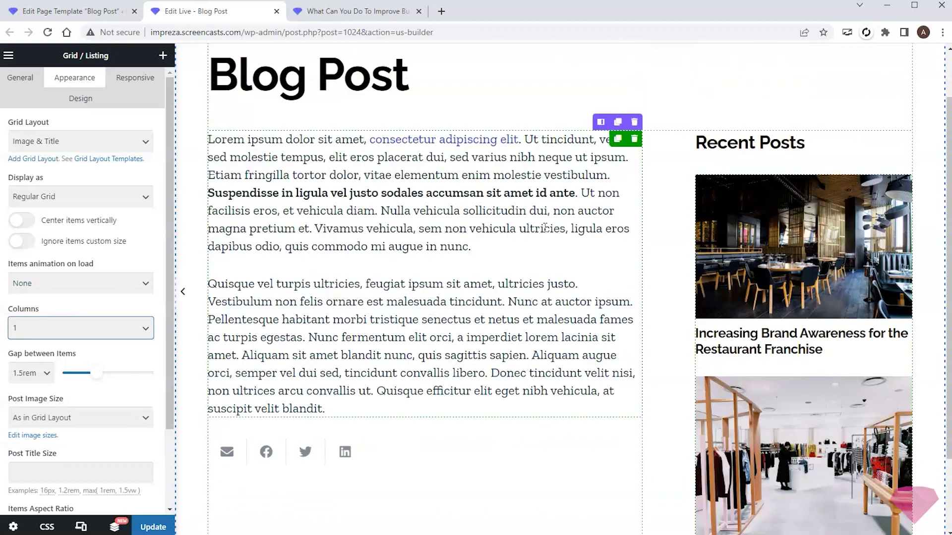
left_click(151, 527)
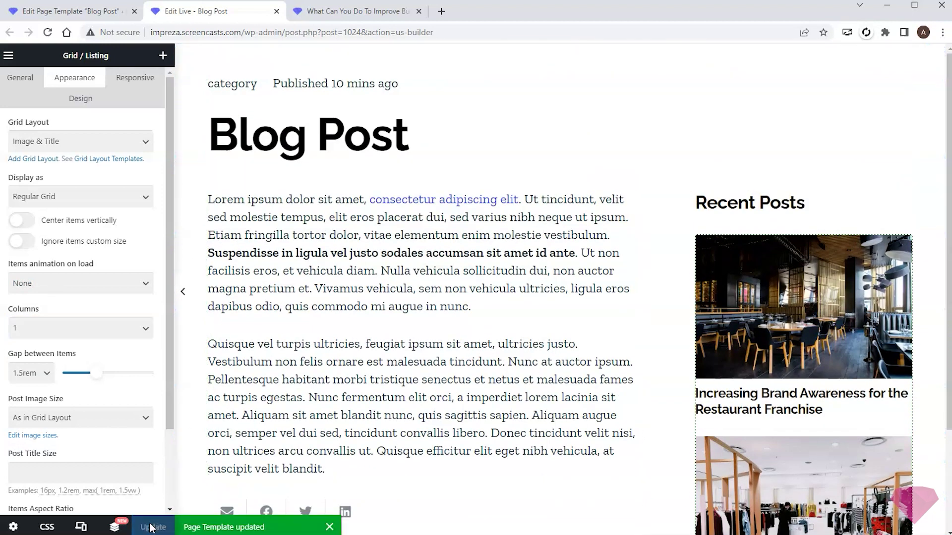
Go to Impreza Theme Options > Pages Layout.
left_click(49, 12)
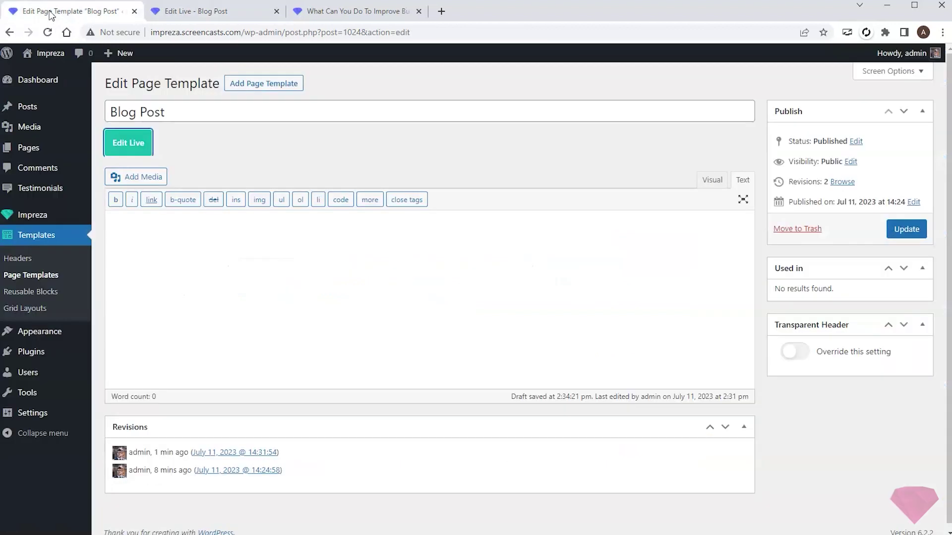
mouse_move(33, 216)
left_click(104, 214)
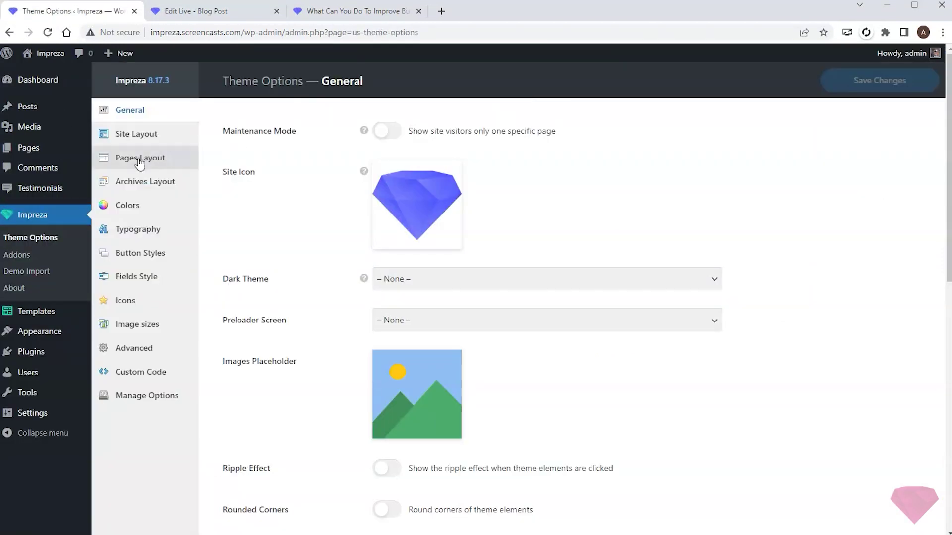
left_click(139, 160)
scroll(328, 183, "down", 2)
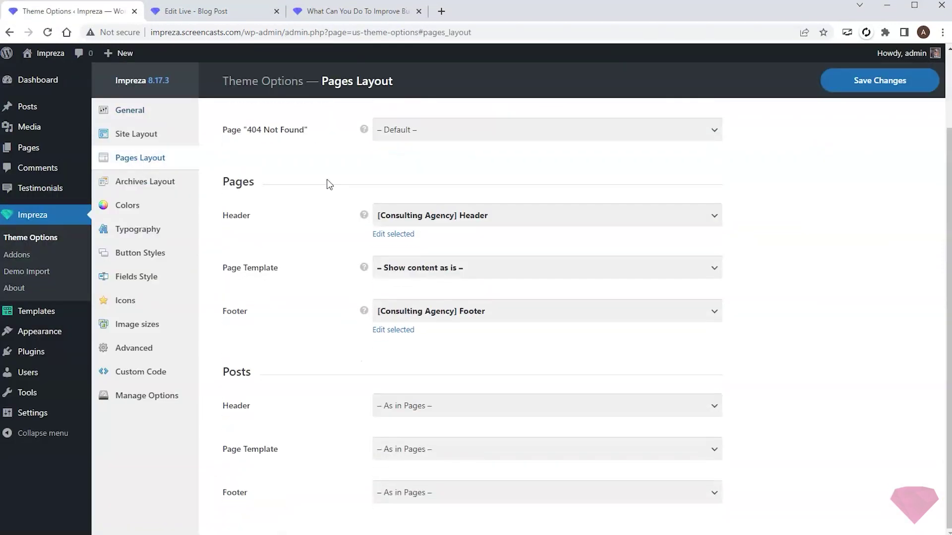
Set the Posts page template to Blog Post, save, and return to the post tab.
left_click(471, 456)
left_click(391, 489)
left_click(863, 79)
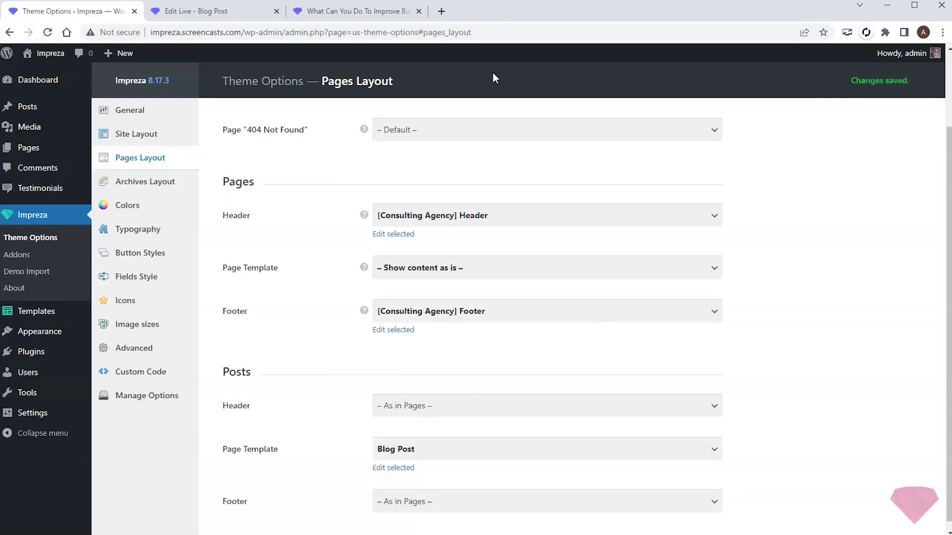
left_click(336, 11)
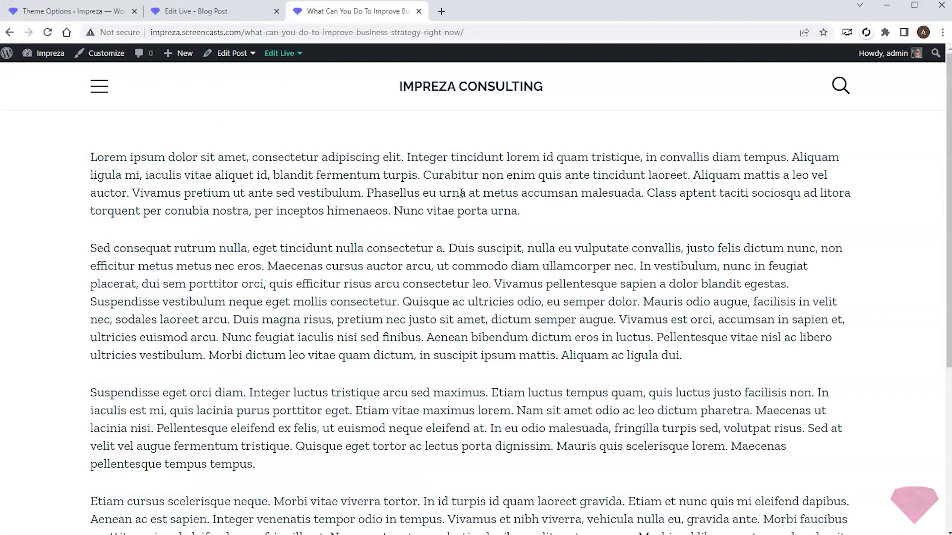
Review the reloaded post's new layout and open Blog in a new tab.
scroll(548, 162, "down", 13)
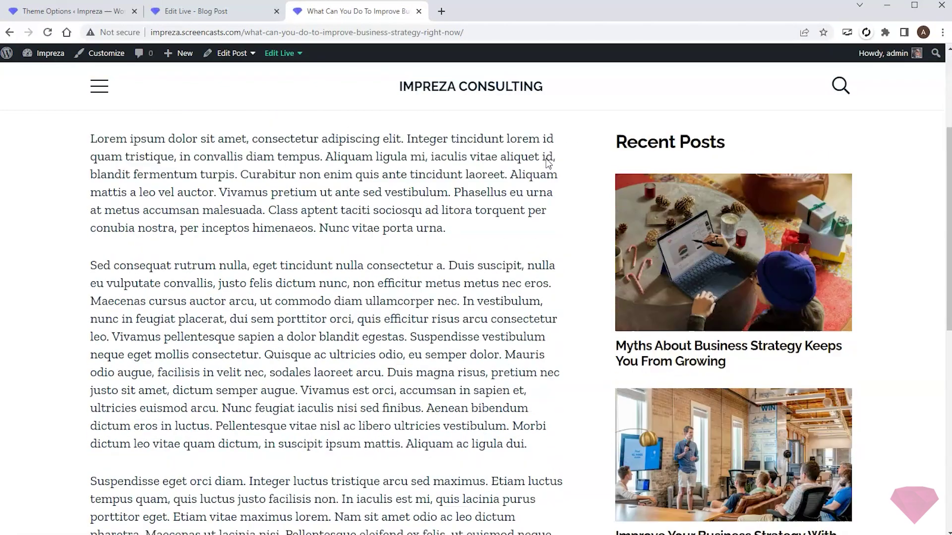
scroll(547, 163, "up", 13)
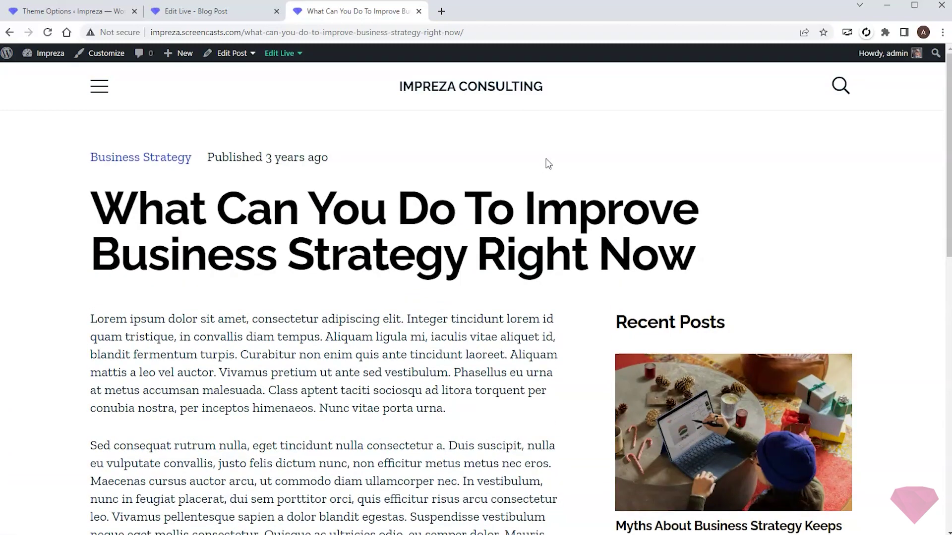
left_click(99, 87)
right_click(118, 132)
left_click(149, 139)
Check the Fashion Shop case study's layout, then return to Theme Options.
left_click(327, 11)
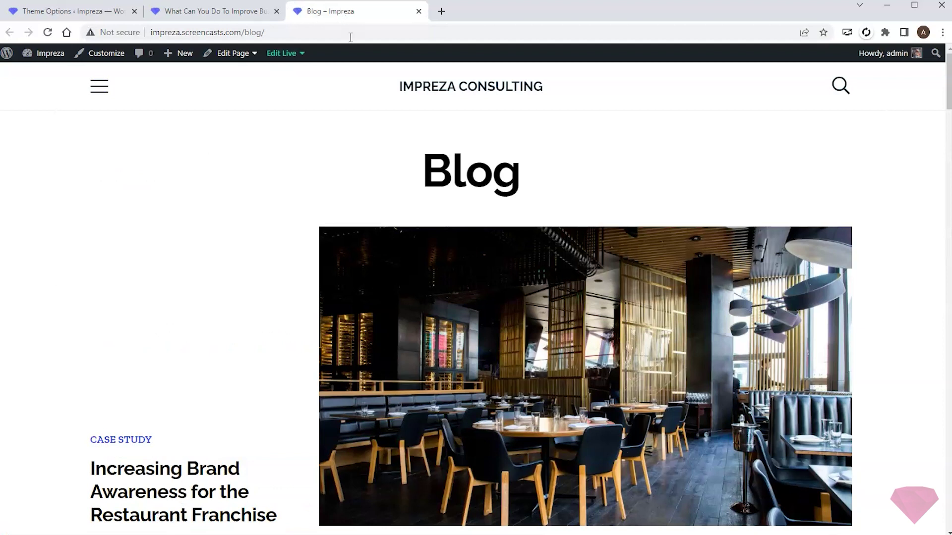
scroll(427, 142, "down", 10)
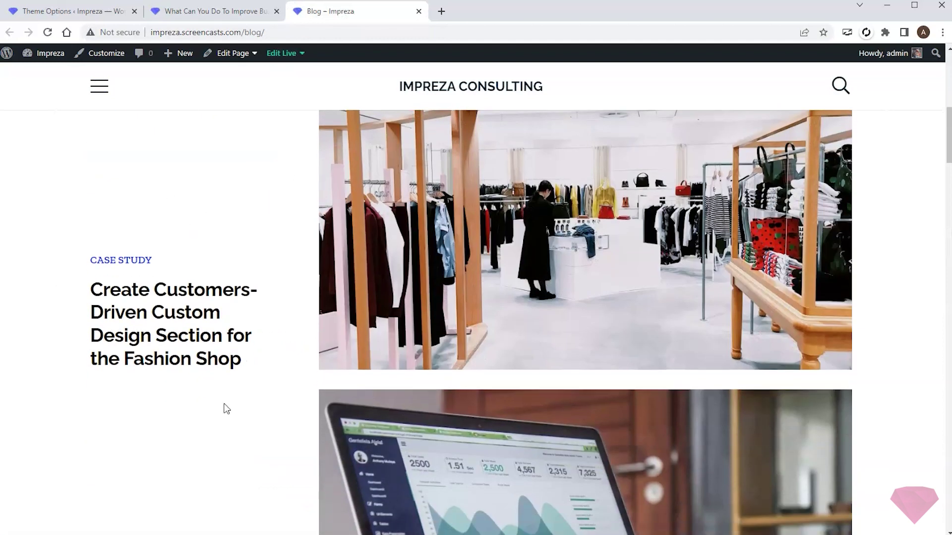
left_click(149, 299)
scroll(416, 218, "down", 13)
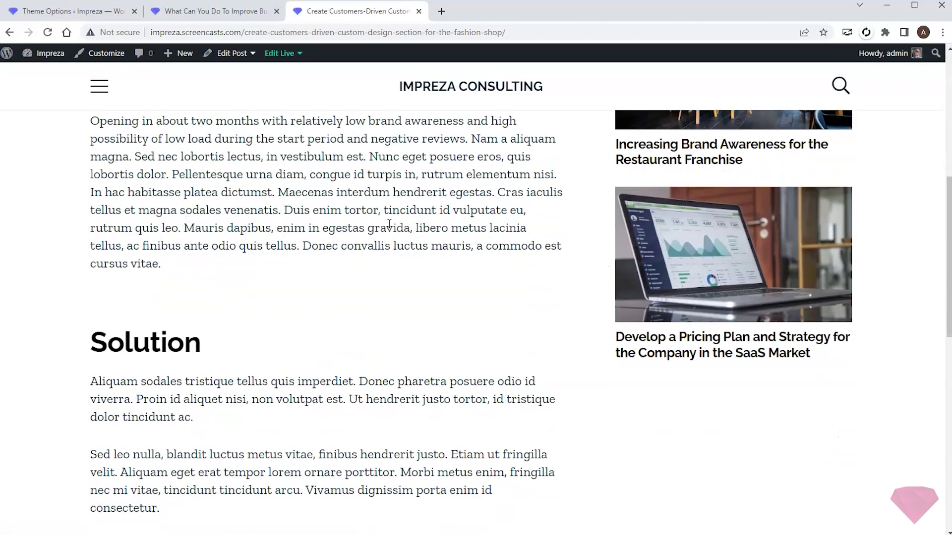
scroll(389, 224, "up", 13)
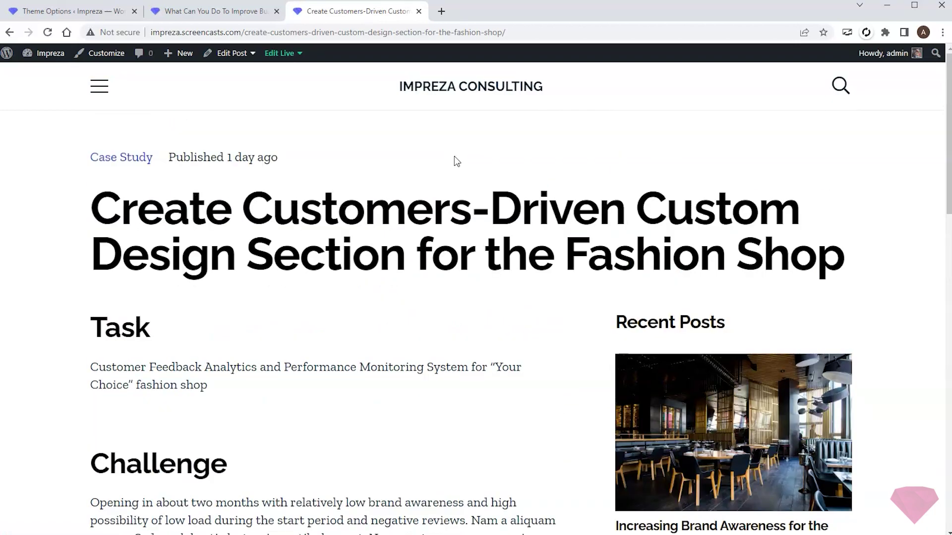
left_click(69, 12)
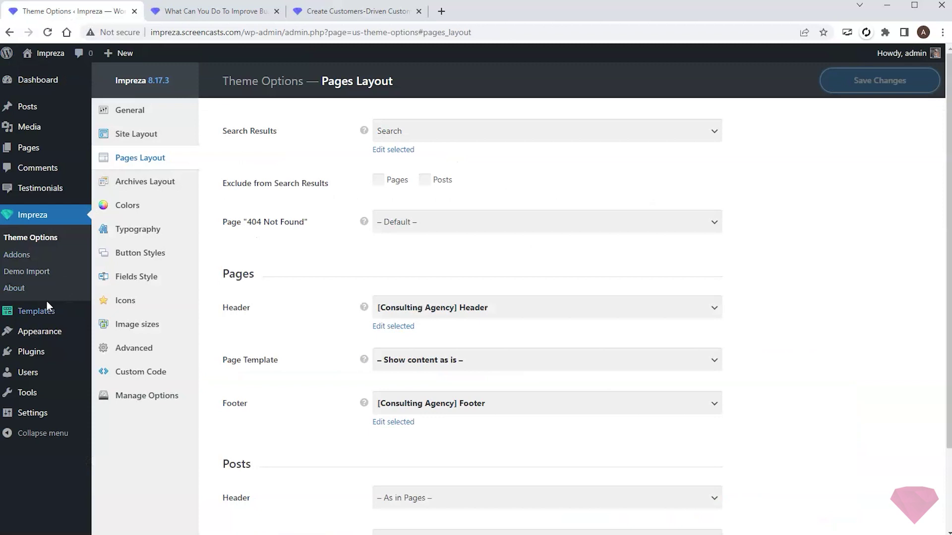
Create a new page template named 'Case Study'.
mouse_move(48, 309)
left_click(129, 329)
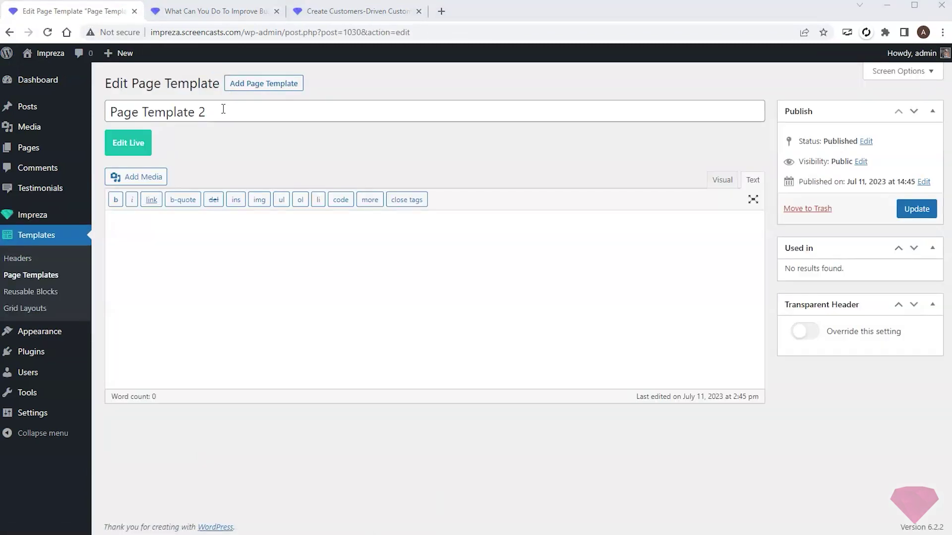
triple_click(214, 111)
type("Case Study")
left_click(284, 150)
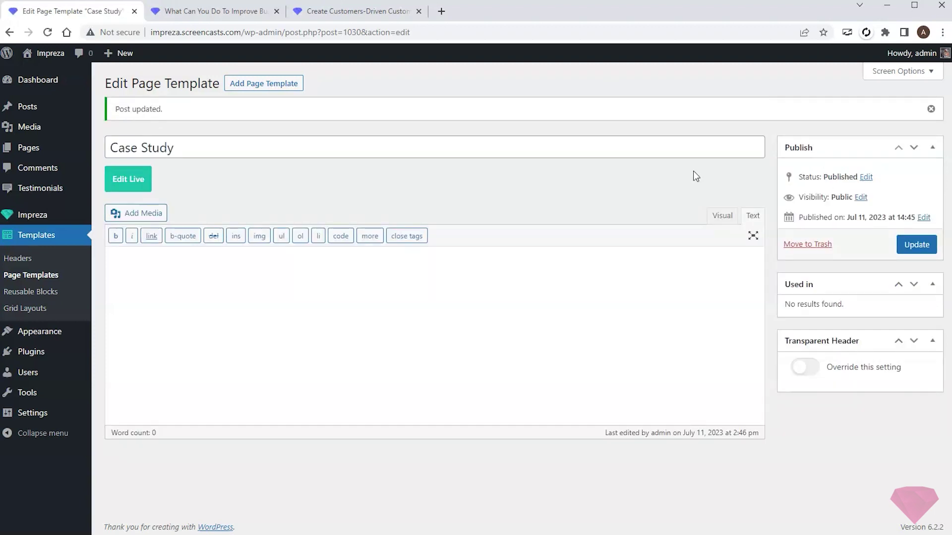
Open the Case Study template's live builder in a new tab and add an empty row.
right_click(124, 178)
left_click(152, 184)
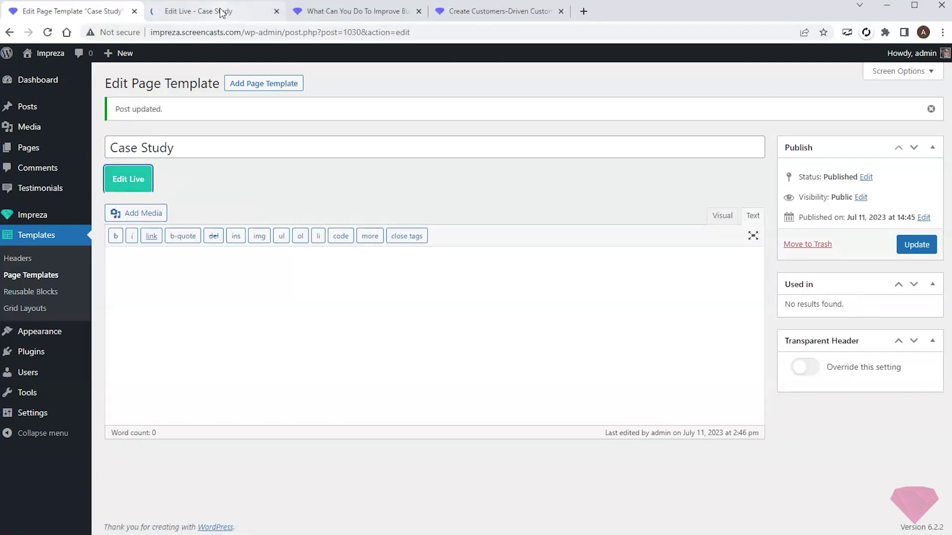
left_click(211, 11)
left_click(42, 171)
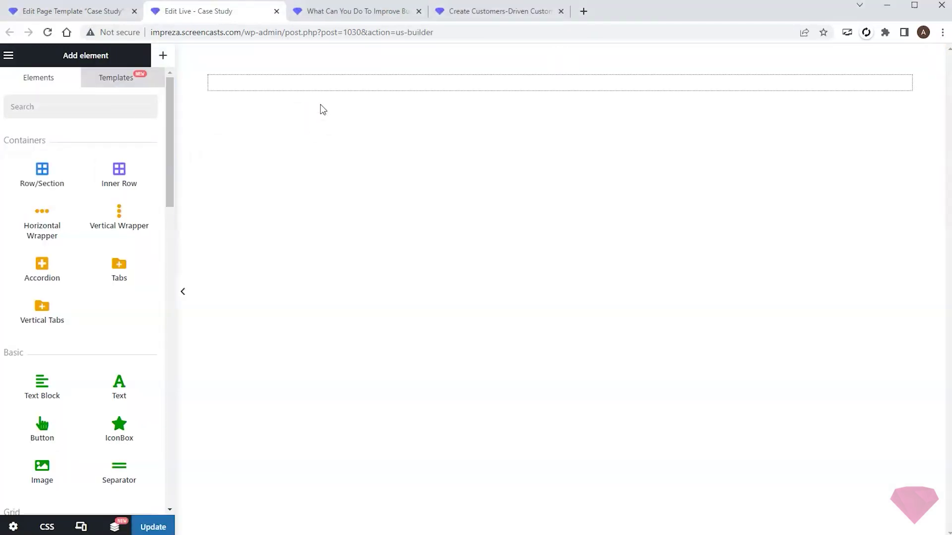
Set the row's vertical indents to None and its desktop columns to 2.
left_click(531, 132)
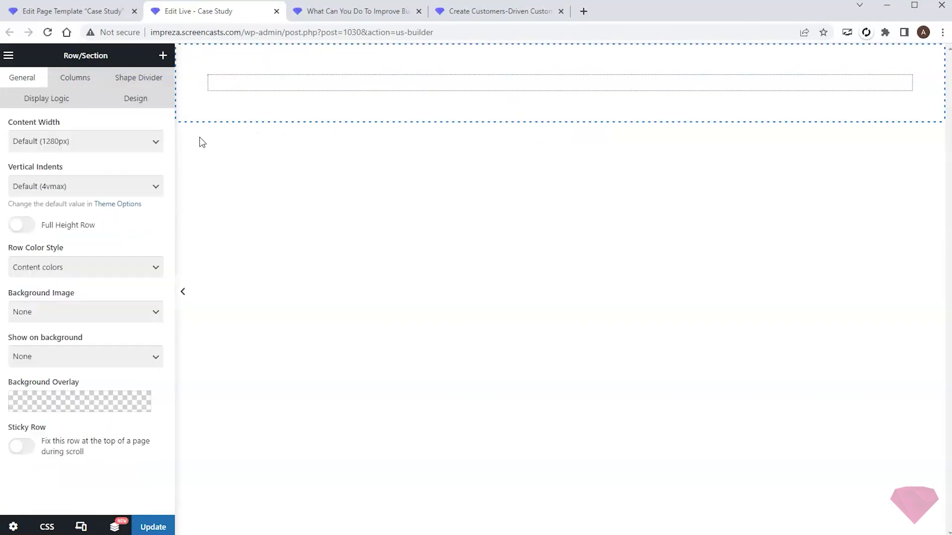
left_click(45, 187)
left_click(35, 214)
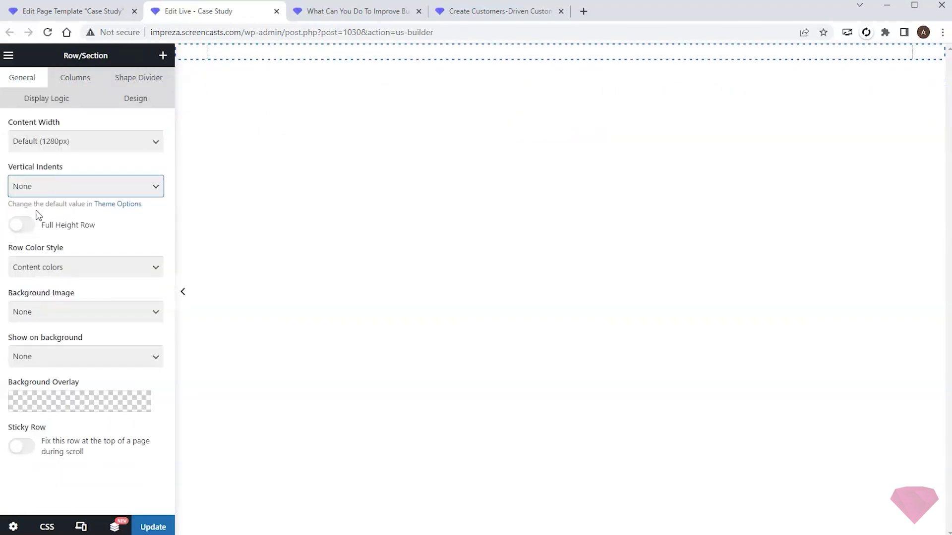
left_click(75, 81)
left_click(83, 149)
left_click(82, 178)
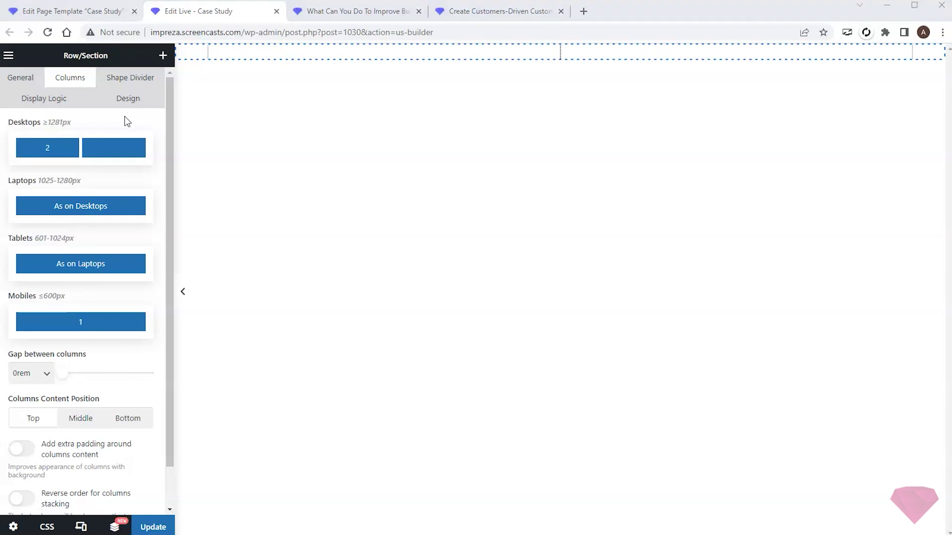
Give the row a box shadow of 10px offset, 30px blur, rgba(0,0,0,0.12).
left_click(128, 99)
left_click(68, 351)
scroll(94, 287, "down", 5)
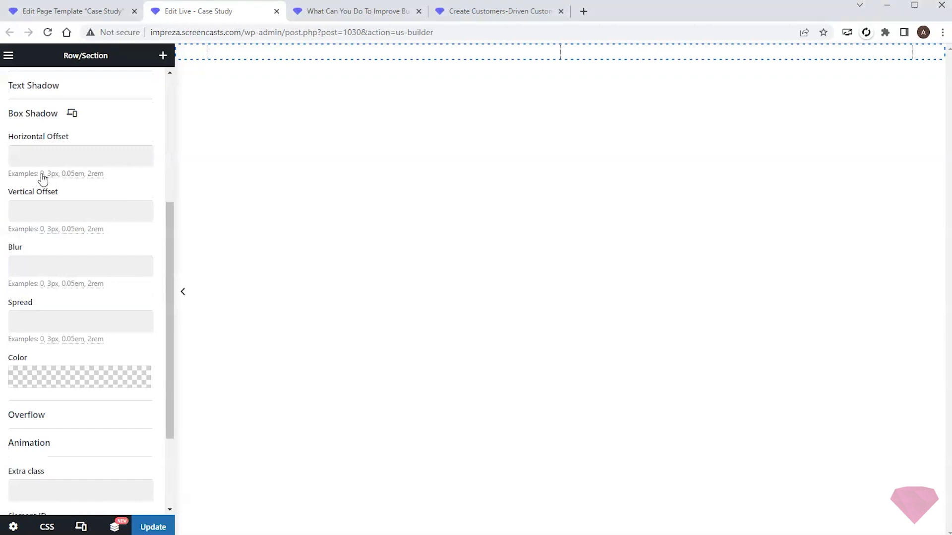
type("px")
left_click(44, 264)
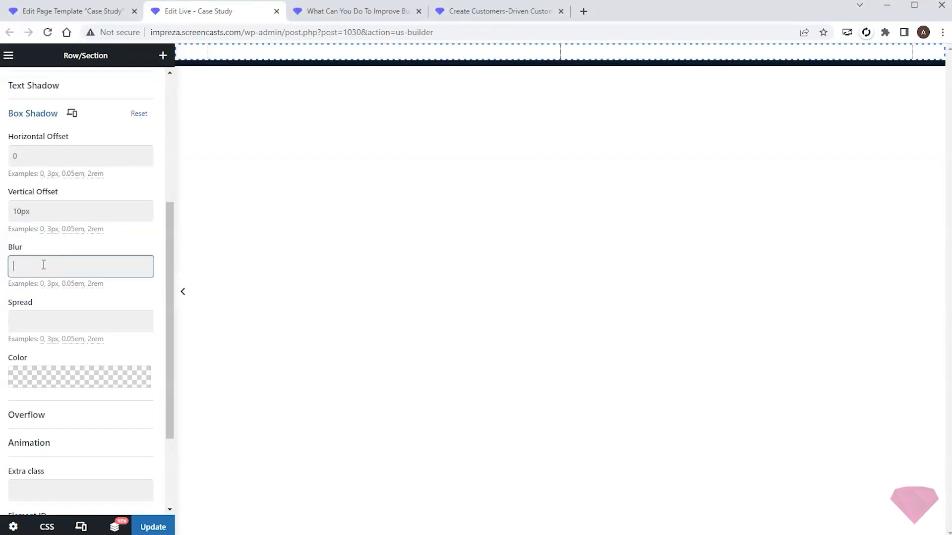
type("30px")
left_click(49, 366)
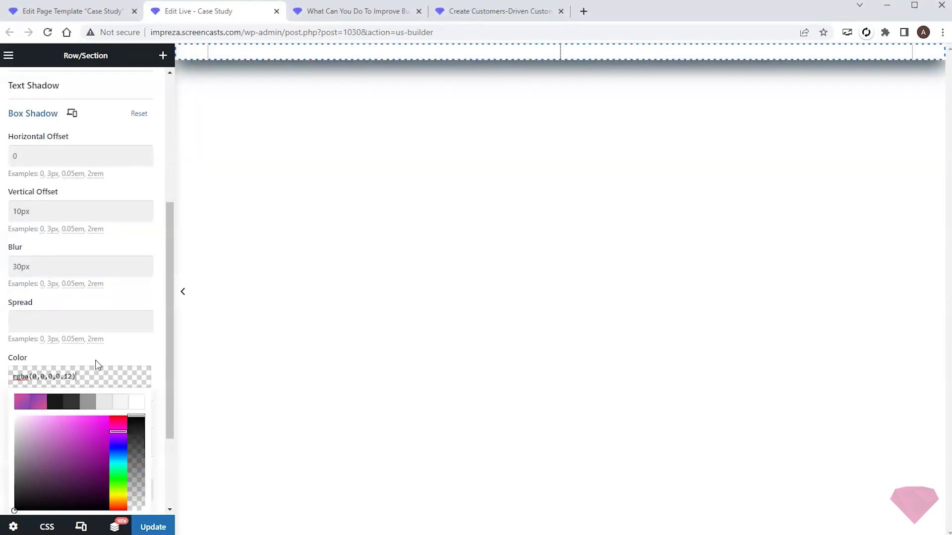
left_click(110, 362)
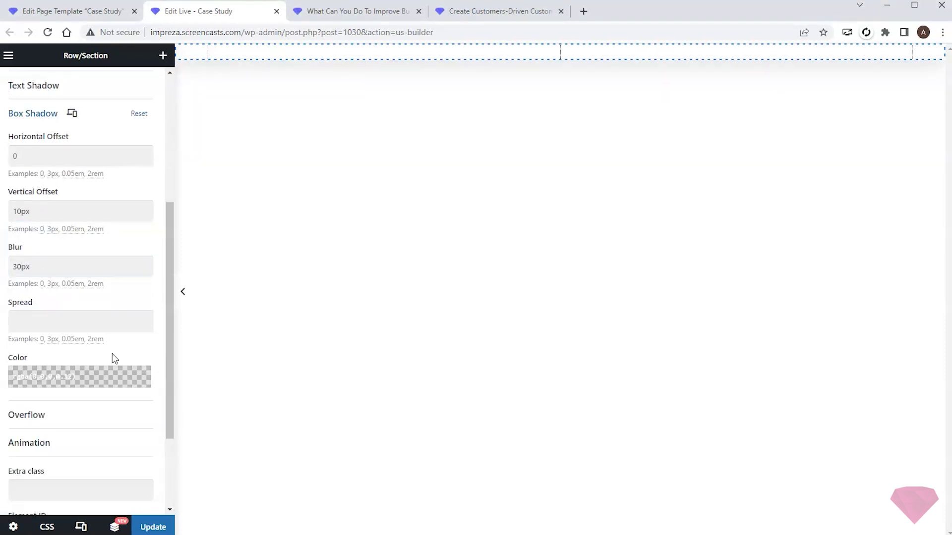
Adjust the left column's spacing in its Design settings.
left_click(610, 55)
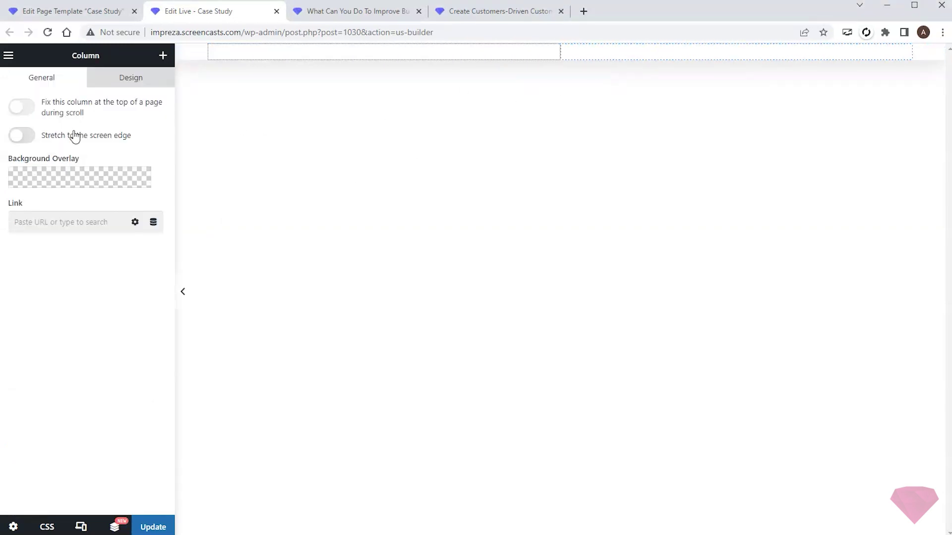
left_click(149, 82)
left_click(76, 219)
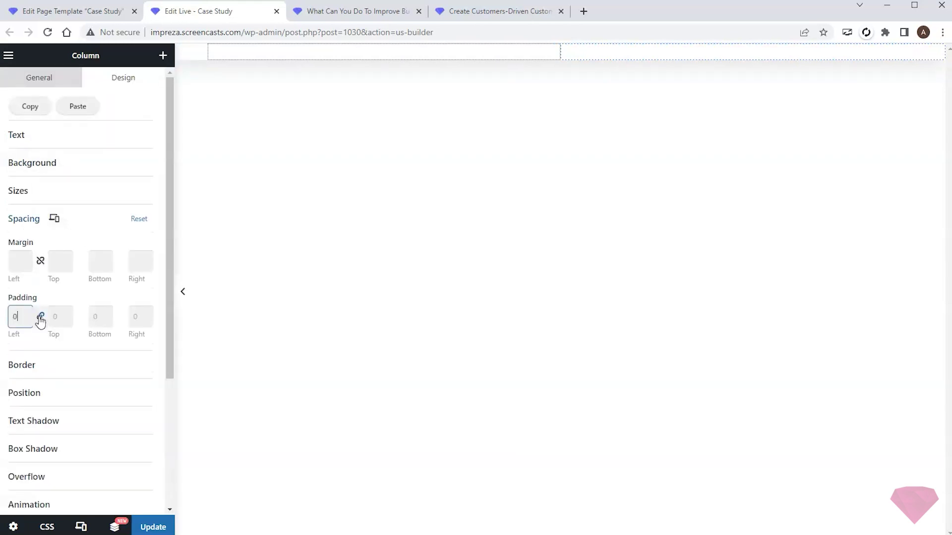
left_click(162, 55)
Drop a Post Image into the right column and set the row's Columns Content Position to Middle.
type("post")
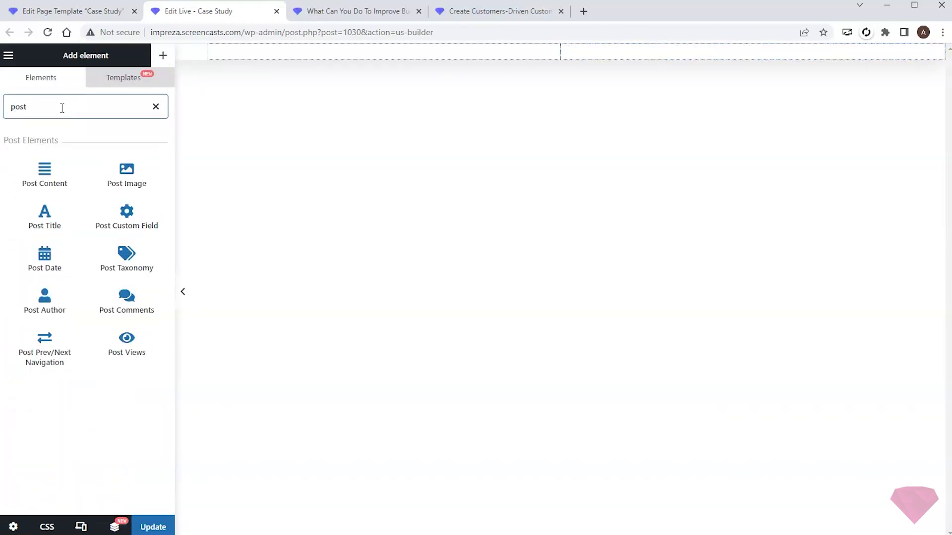
left_click_drag(126, 171, 631, 79)
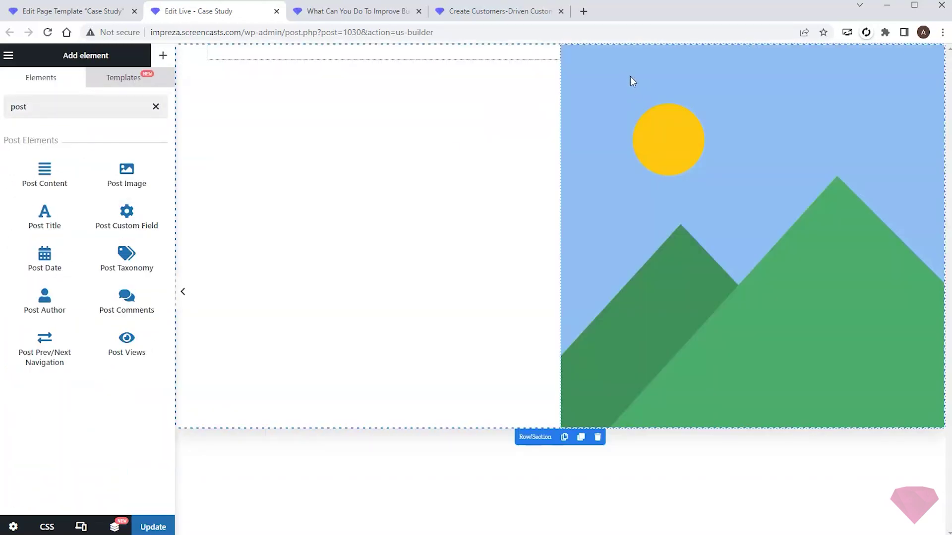
left_click(535, 437)
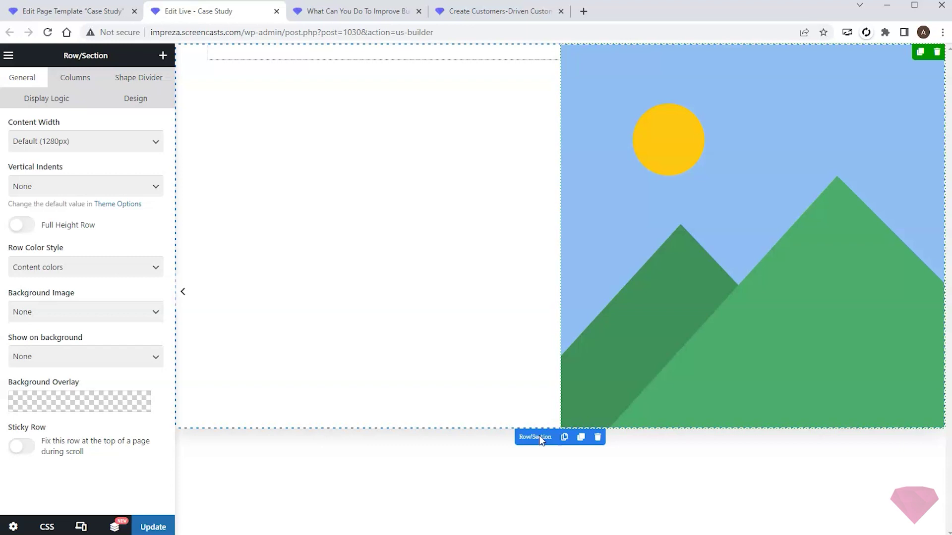
left_click(83, 79)
left_click(97, 422)
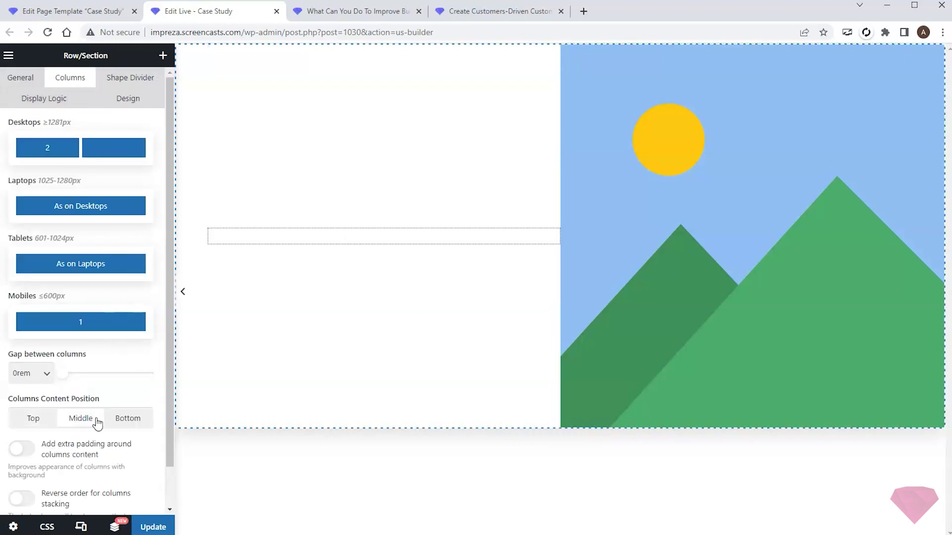
left_click(163, 55)
left_click(152, 109)
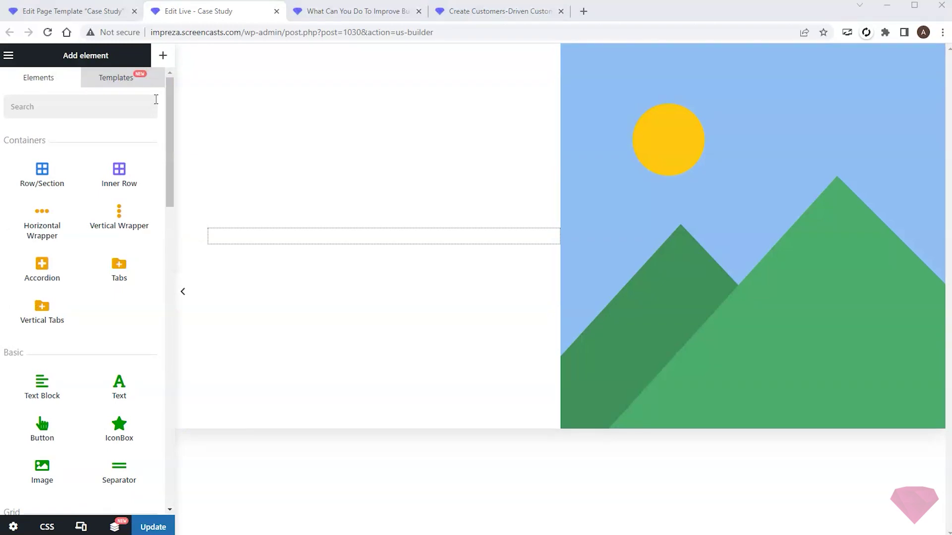
Add an h1 Post Title to the left column with font size calc(1.5rem + 1.5vw).
left_click(250, 238)
left_click(128, 79)
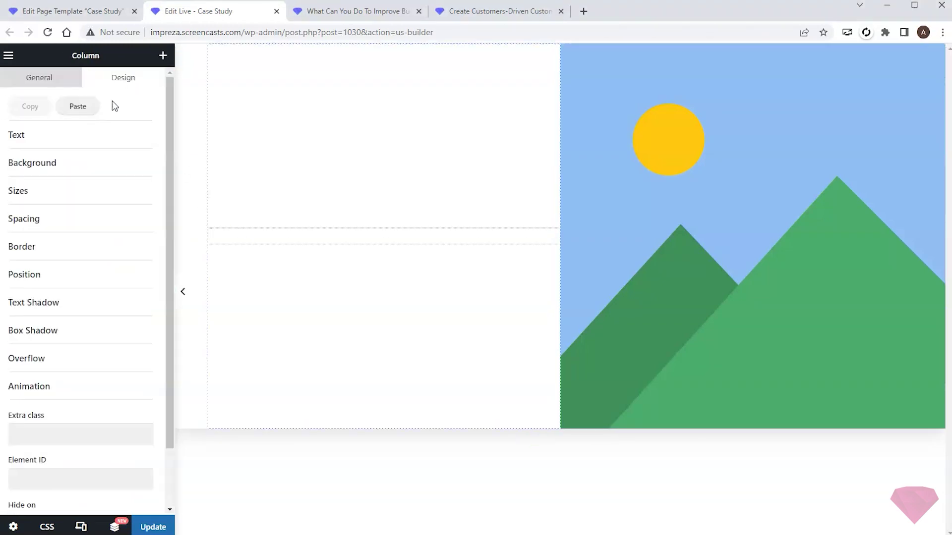
left_click(23, 219)
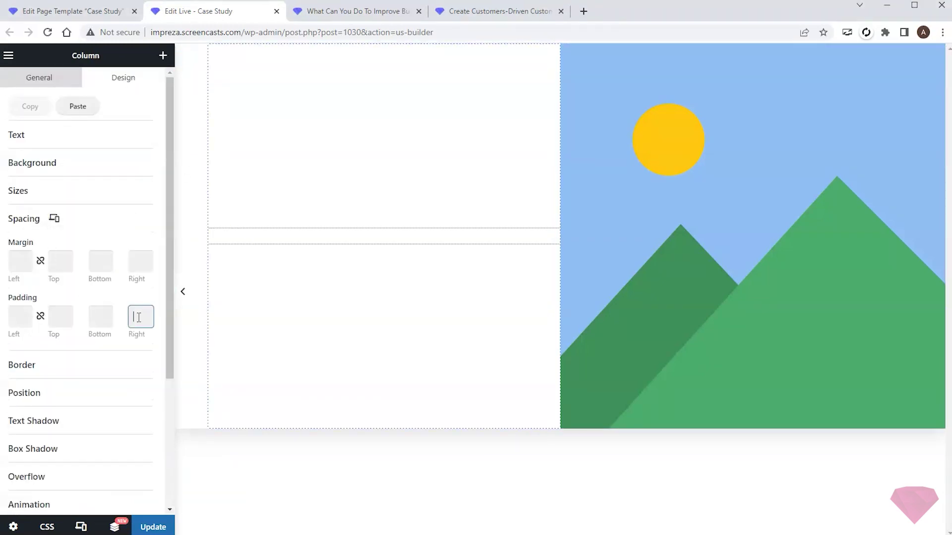
left_click(165, 62)
left_click(64, 108)
type("post")
left_click_drag(44, 214, 229, 238)
left_click(86, 121)
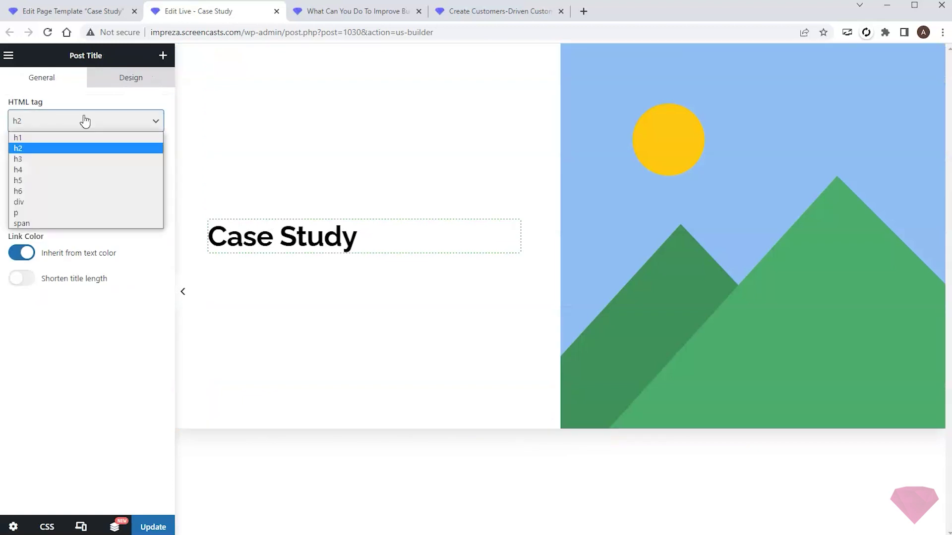
left_click(47, 137)
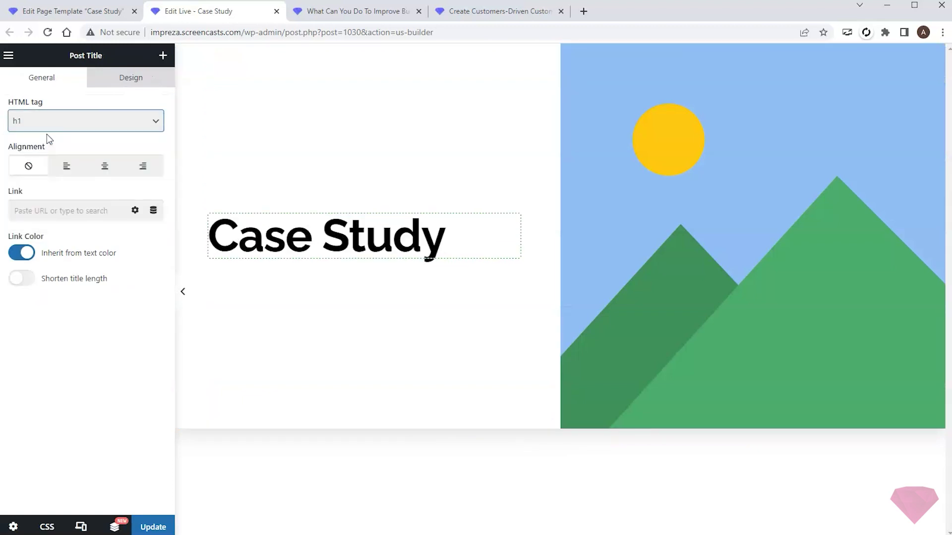
left_click(145, 77)
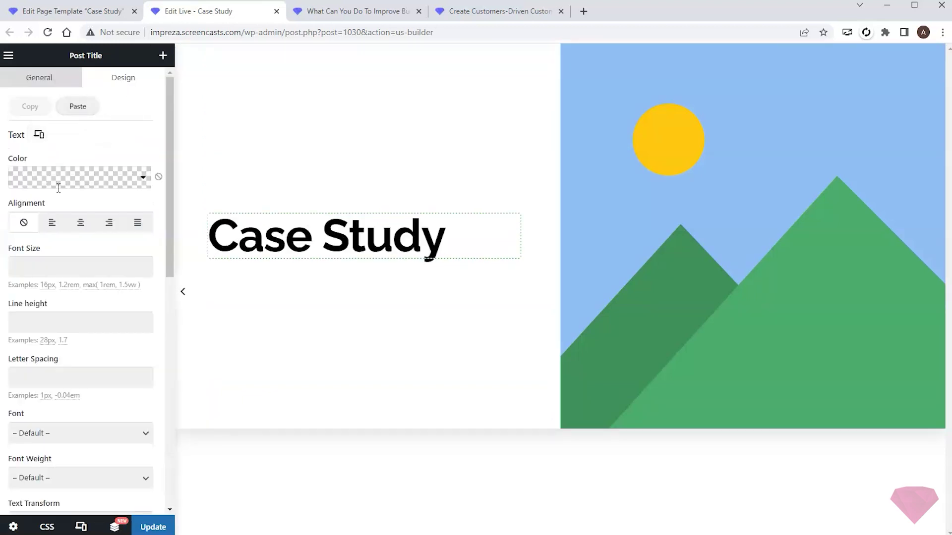
type("calc(1.5rem + 1.5vw)")
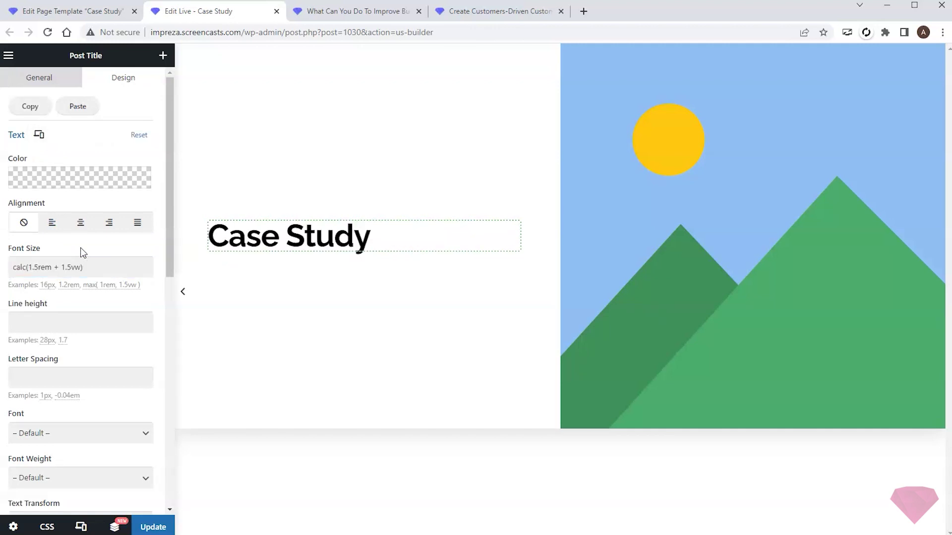
Add a Post Date under the title in the July 11, 2023 format.
left_click(163, 57)
left_click_drag(45, 255, 255, 254)
left_click(67, 165)
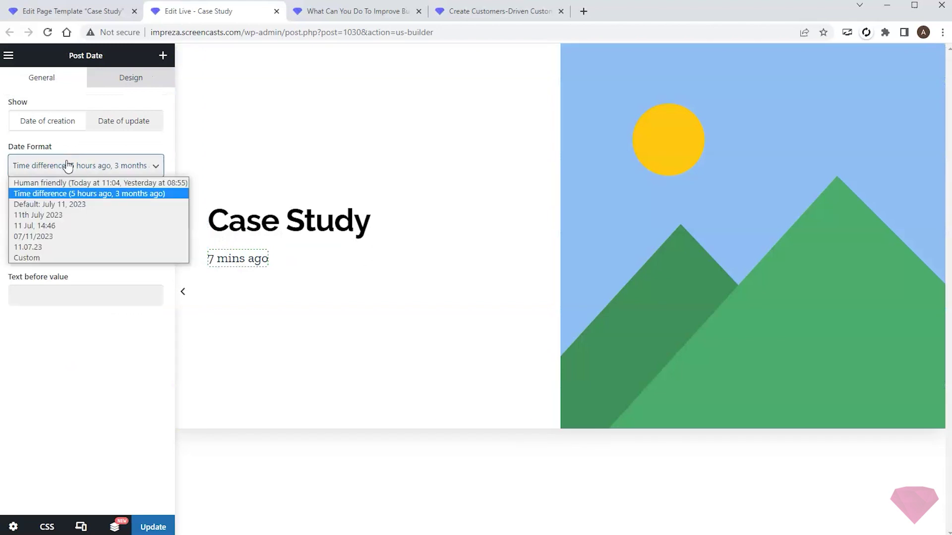
left_click(72, 207)
Add a new Row/Section below the hero section.
left_click(163, 55)
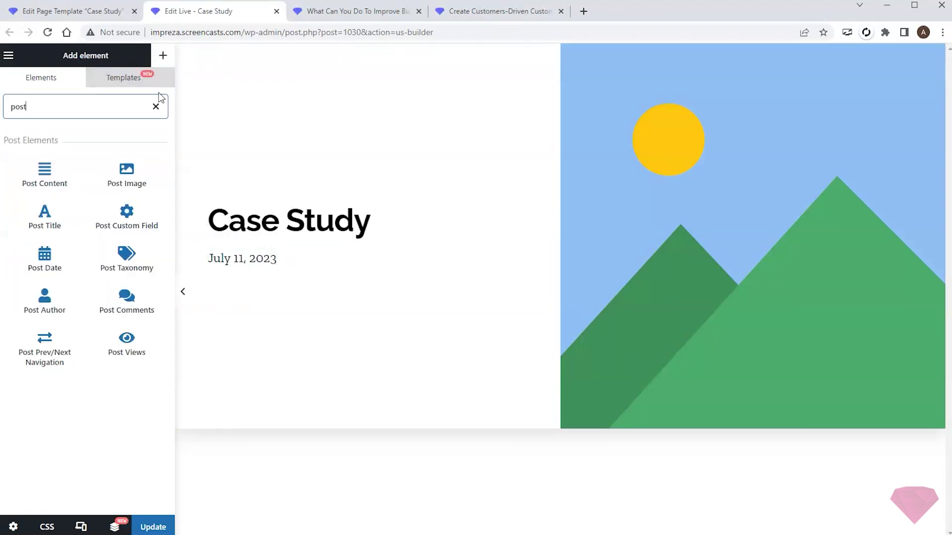
left_click(155, 105)
left_click_drag(64, 183, 322, 428)
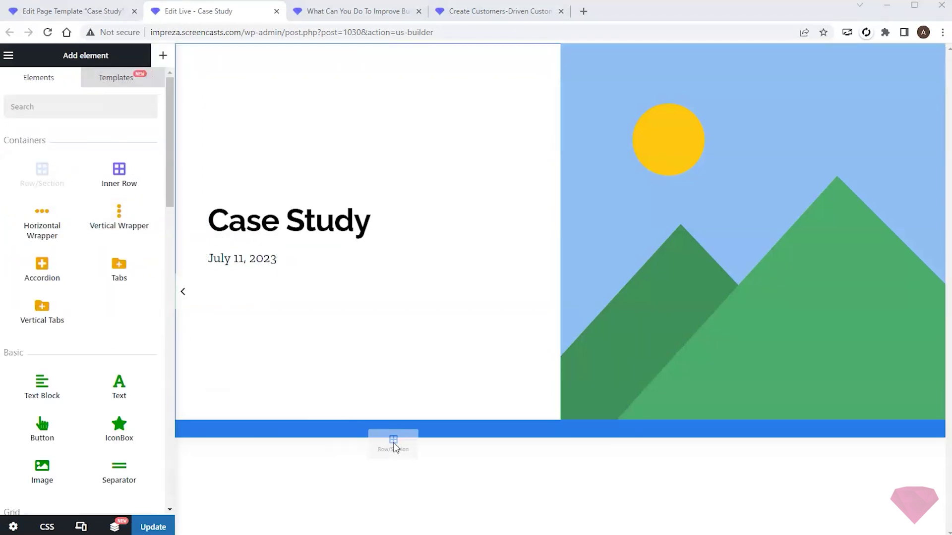
left_click_drag(394, 446, 393, 446)
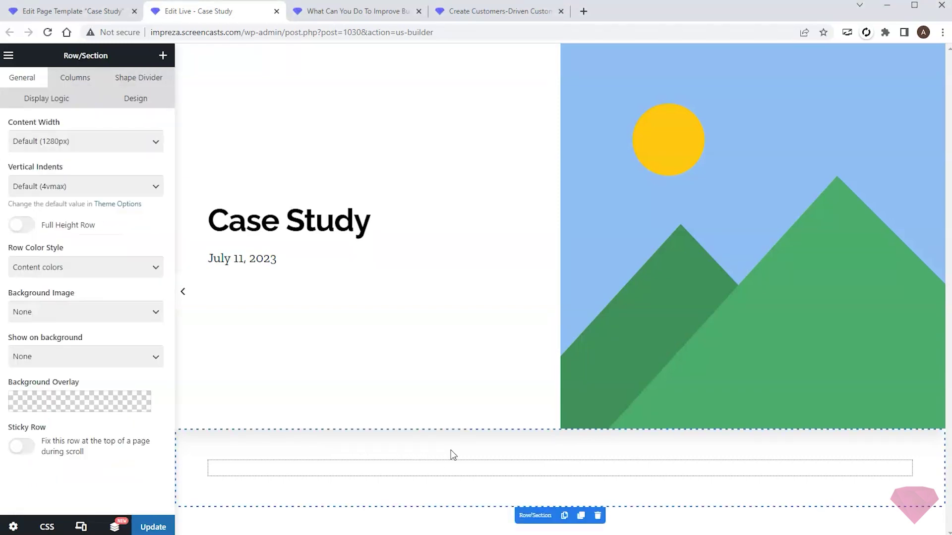
Set the new row's desktop columns to 1/6-2/3-1/6.
left_click(77, 79)
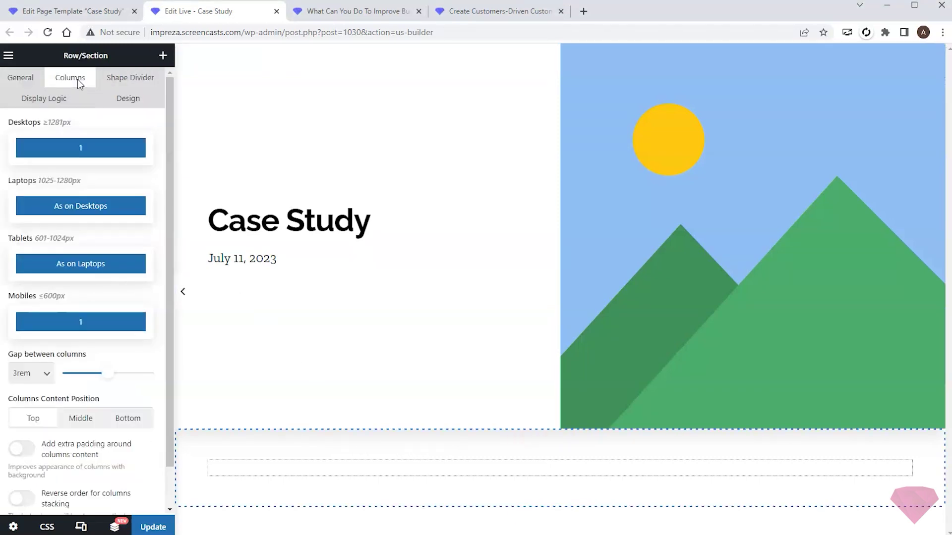
left_click(94, 148)
scroll(71, 215, "down", 5)
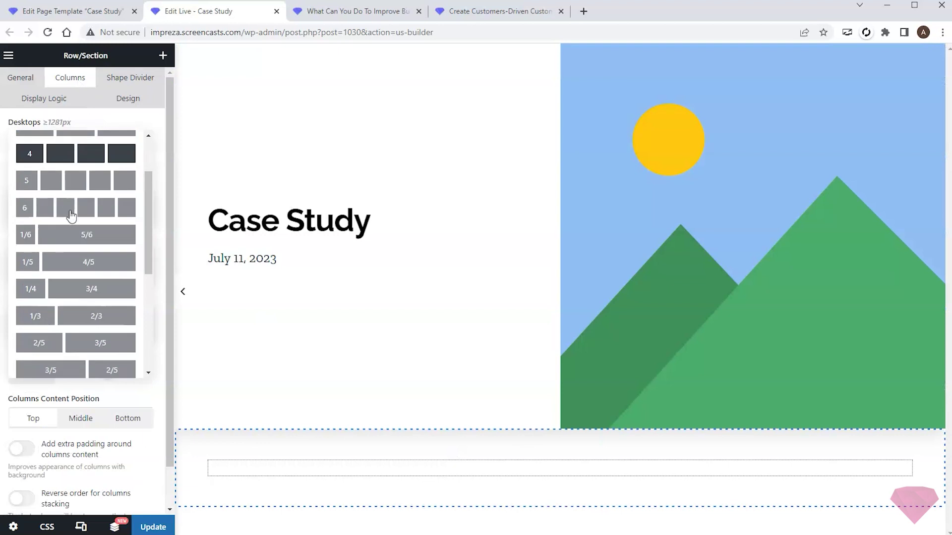
scroll(72, 215, "down", 2)
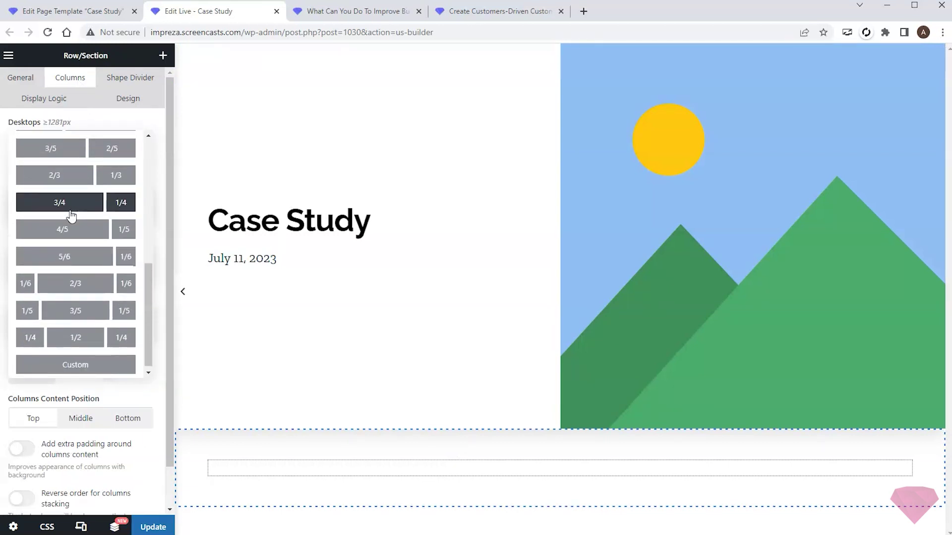
left_click(77, 283)
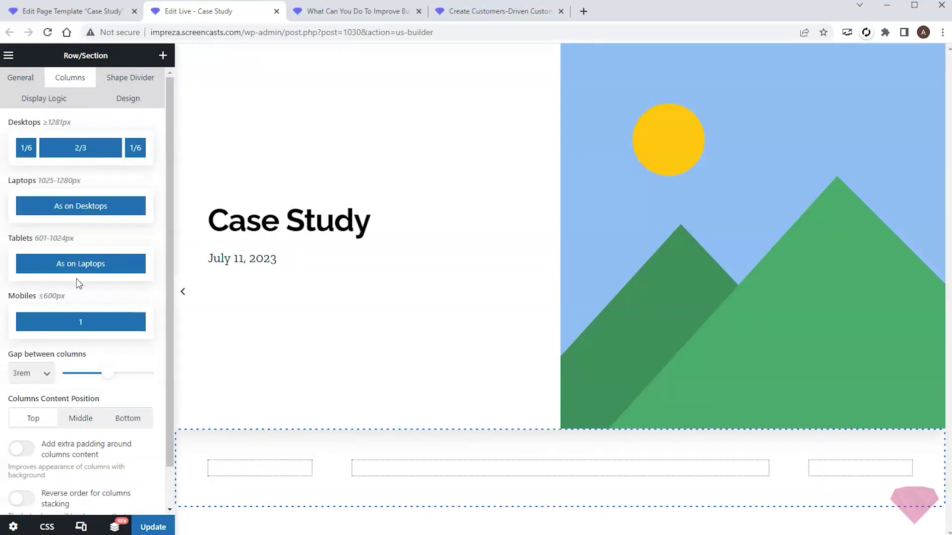
Place Post Content in the middle column, showing the full content.
left_click(162, 57)
left_click(47, 103)
type("post")
left_click_drag(45, 173, 469, 469)
left_click(62, 121)
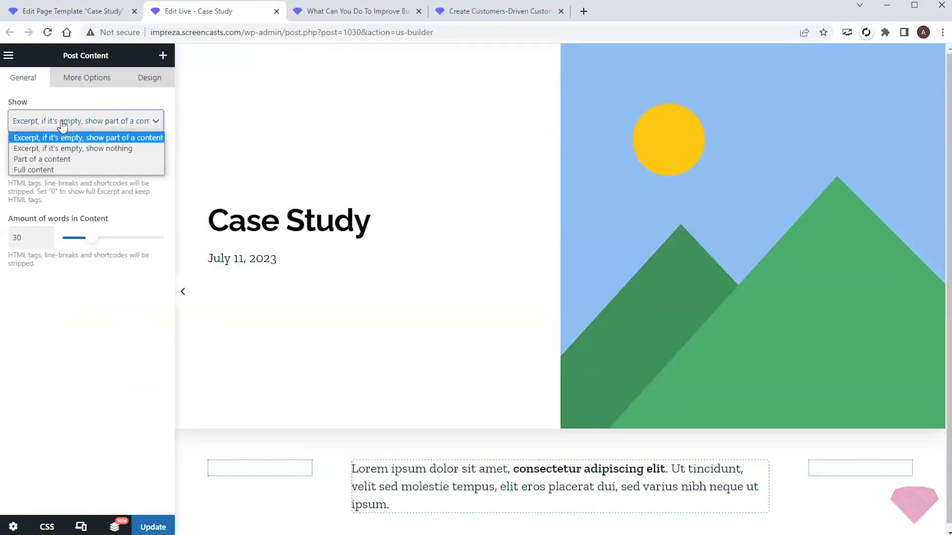
left_click(38, 169)
scroll(440, 186, "down", 5)
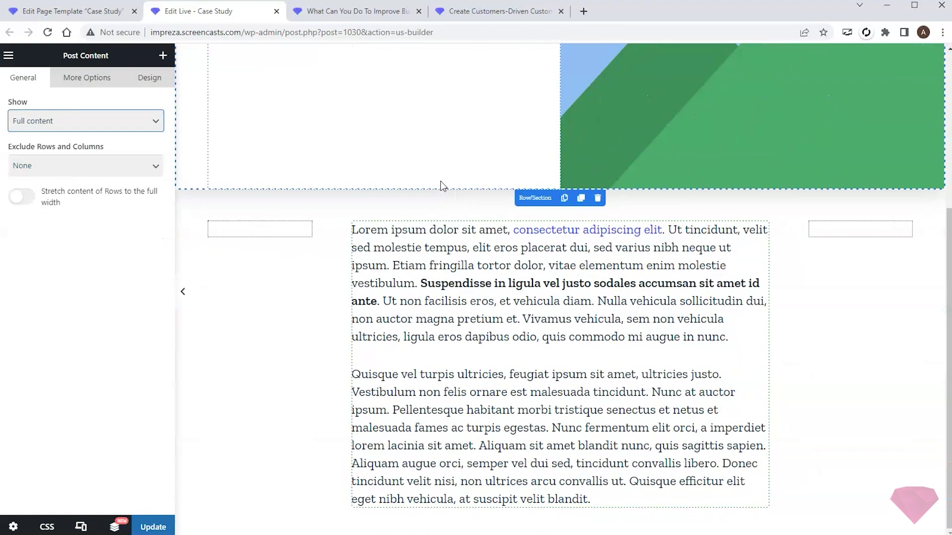
Add centred Sharing Buttons below the post content.
left_click(159, 56)
left_click(153, 104)
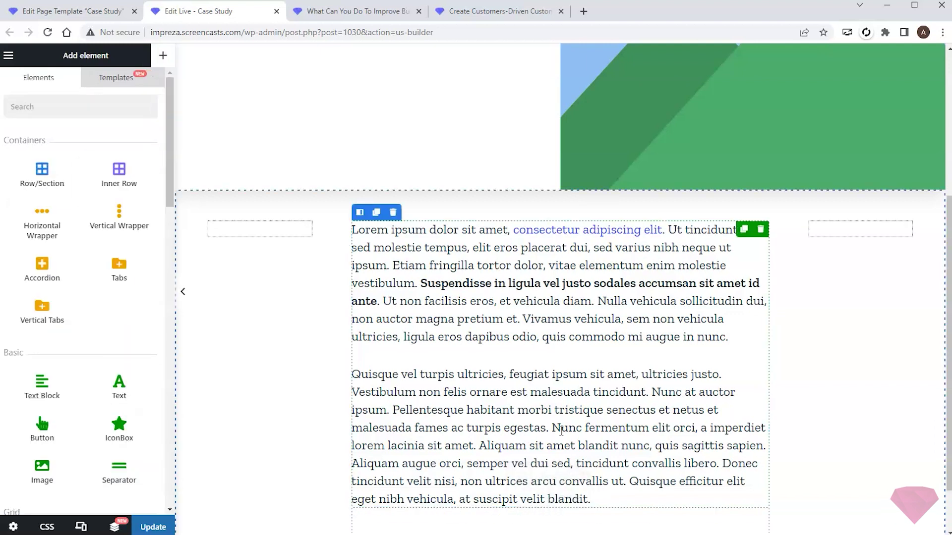
left_click(560, 518)
left_click(163, 56)
left_click(42, 106)
type("s")
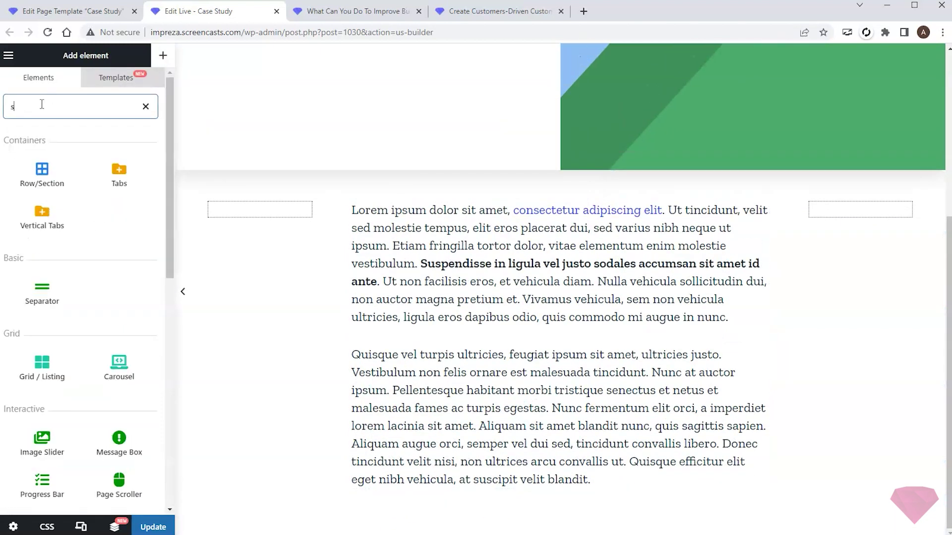
type("h")
left_click_drag(44, 171, 534, 502)
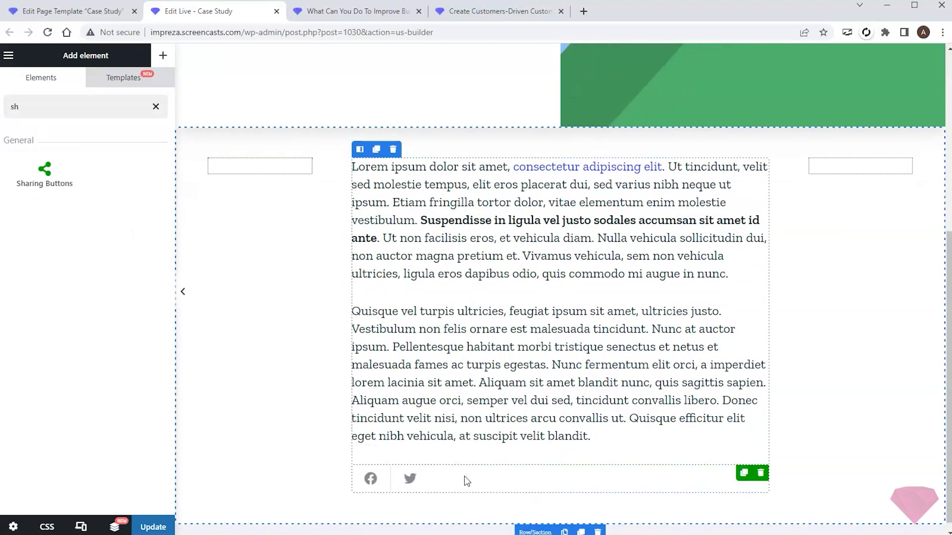
left_click(84, 240)
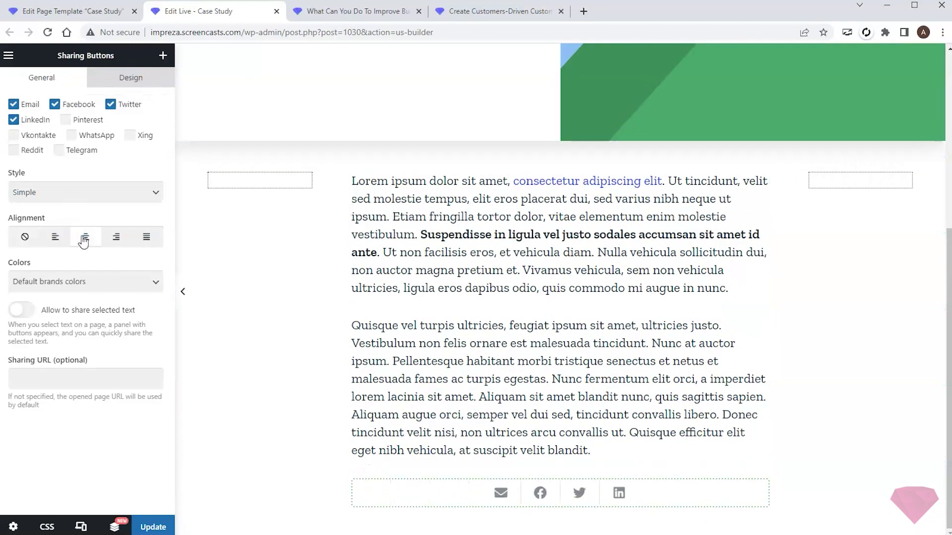
left_click(162, 56)
Add a new row with a 'Recent Case Studies' text element as an h3 heading.
left_click(155, 109)
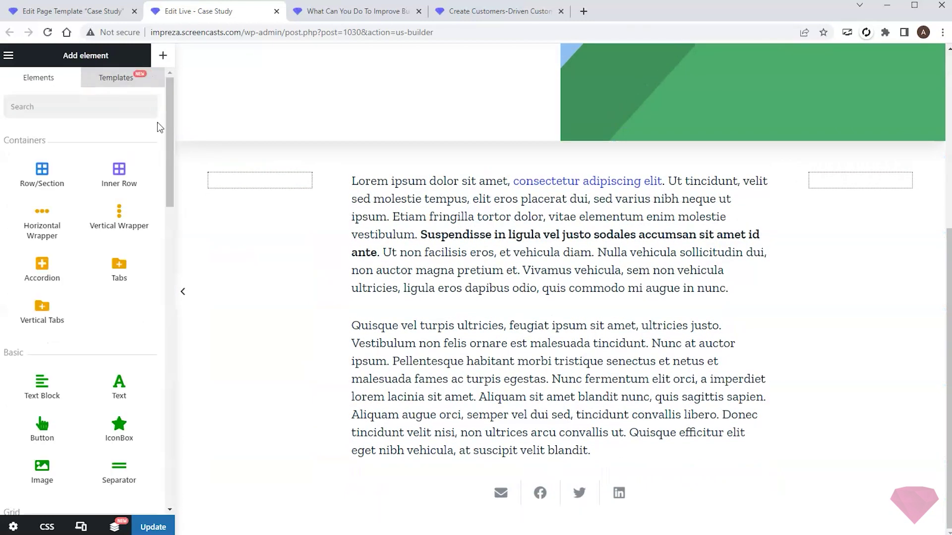
left_click_drag(42, 171, 477, 525)
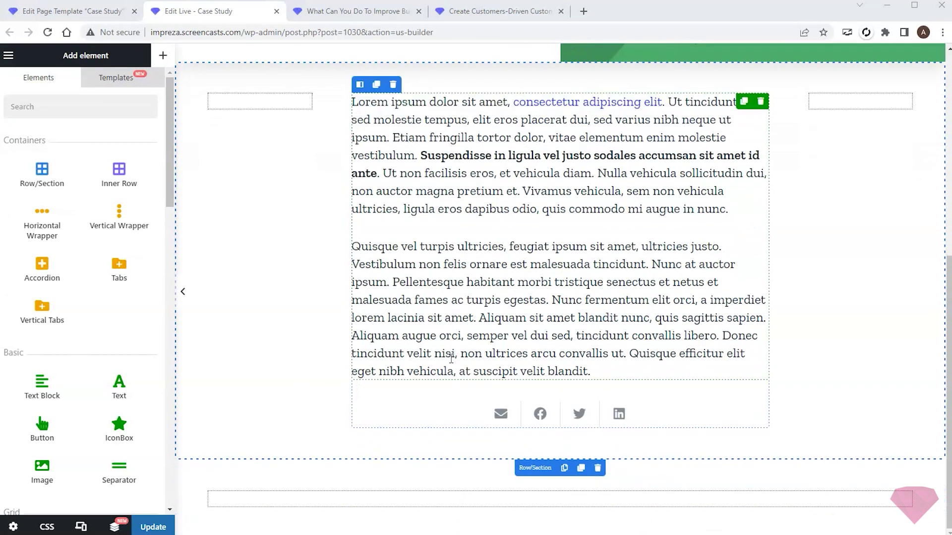
left_click_drag(119, 382, 457, 502)
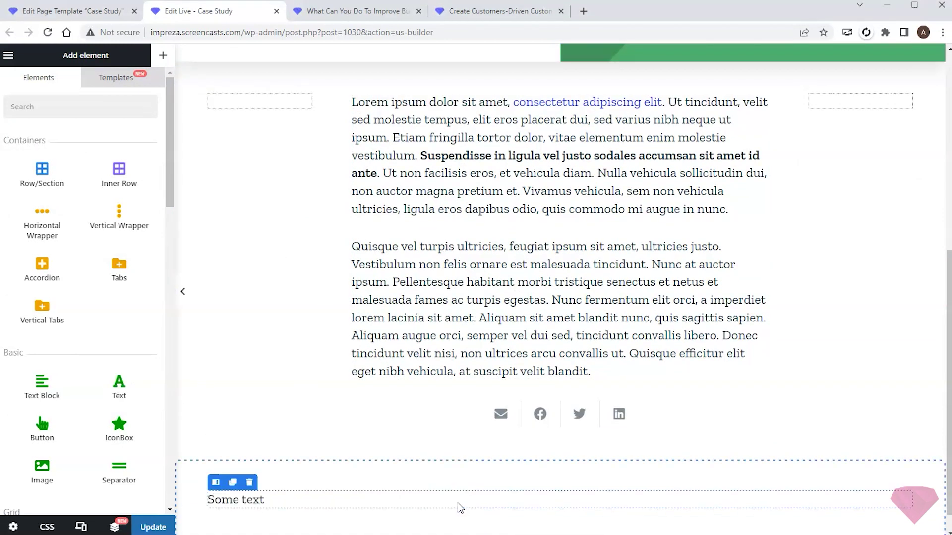
left_click(68, 211)
left_click(50, 251)
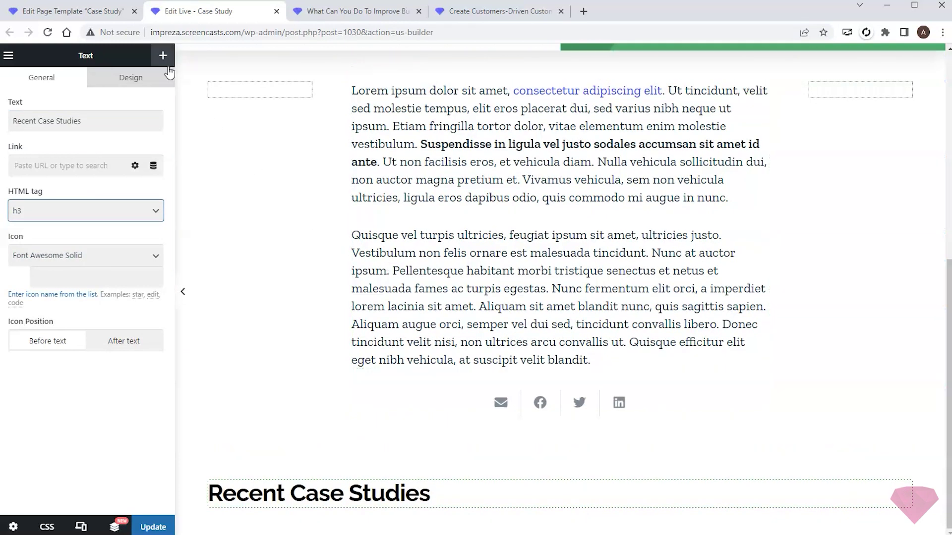
Place a Grid / Listing below the heading, showing items sharing the current post's taxonomy.
left_click(163, 55)
scroll(102, 299, "down", 6)
left_click_drag(35, 249, 410, 503)
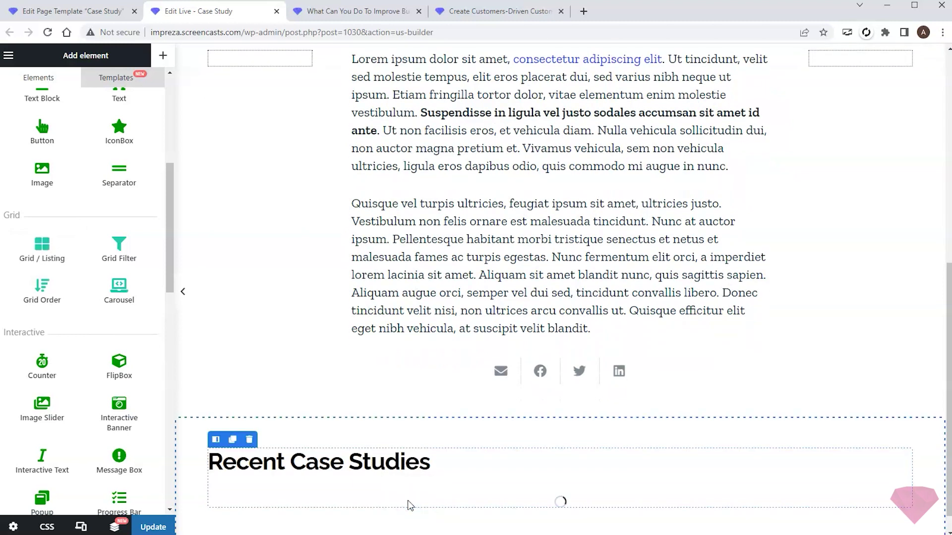
scroll(564, 271, "down", 6)
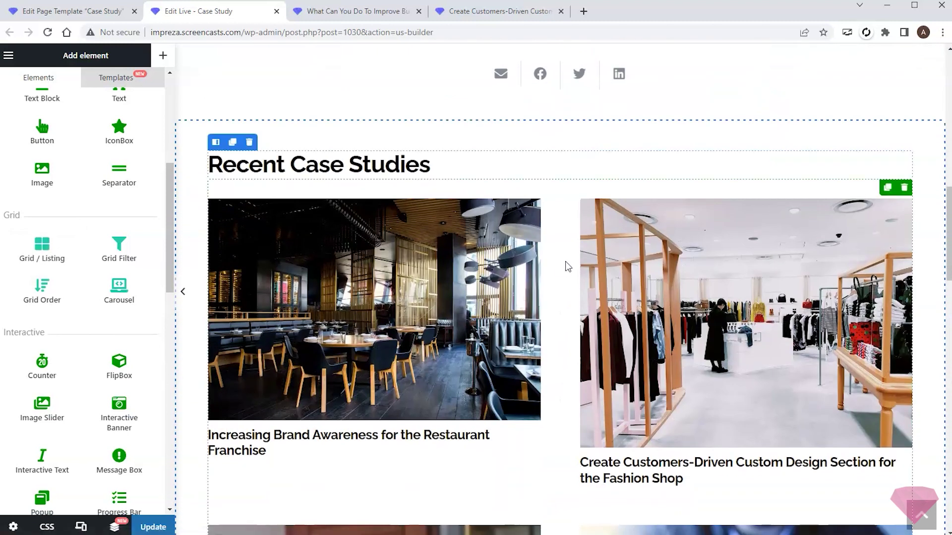
left_click(342, 227)
left_click(100, 145)
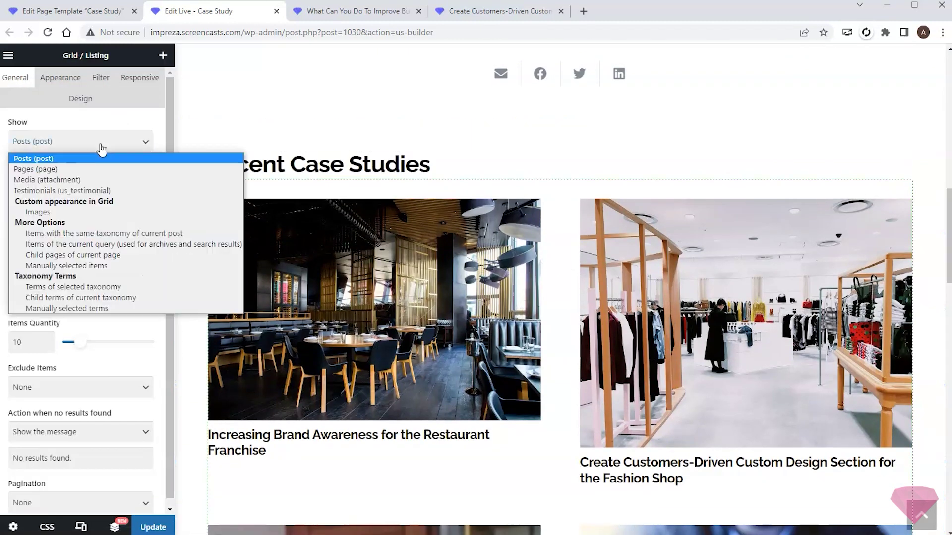
left_click(102, 234)
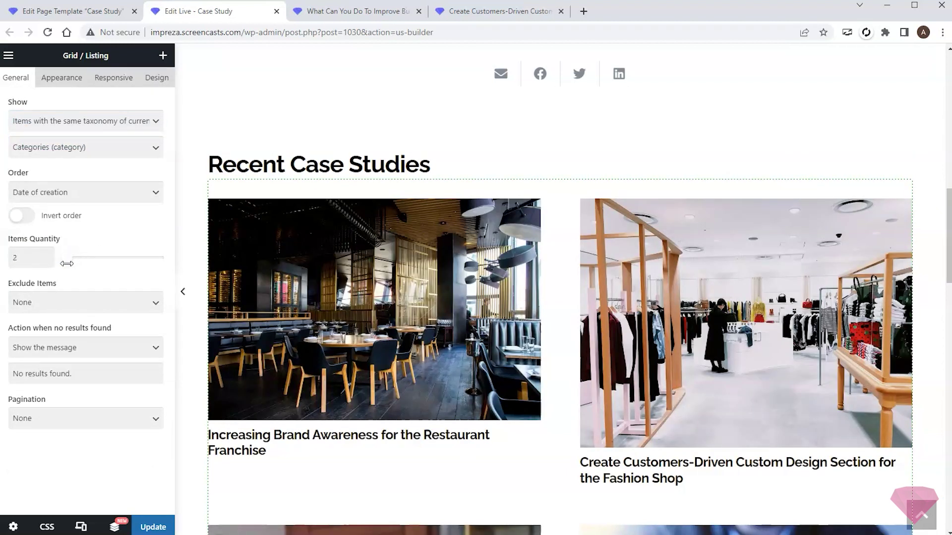
Give the grid the Case Studies layout and save the template with Update.
left_click(65, 82)
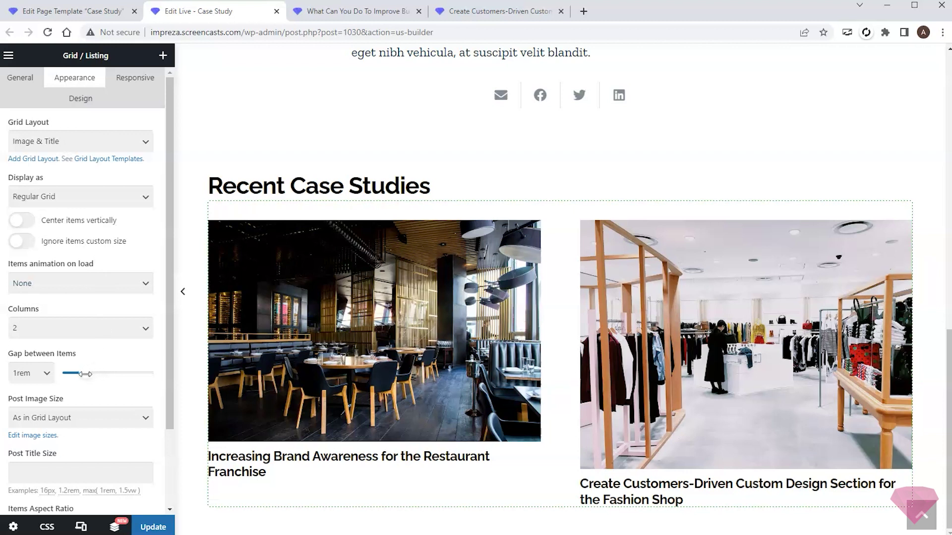
left_click(79, 142)
left_click(67, 166)
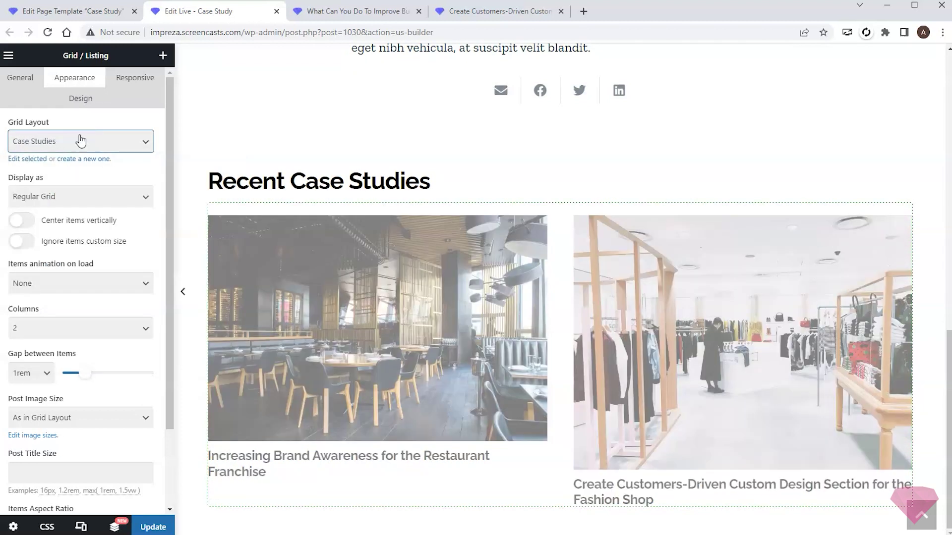
scroll(371, 124, "up", 2)
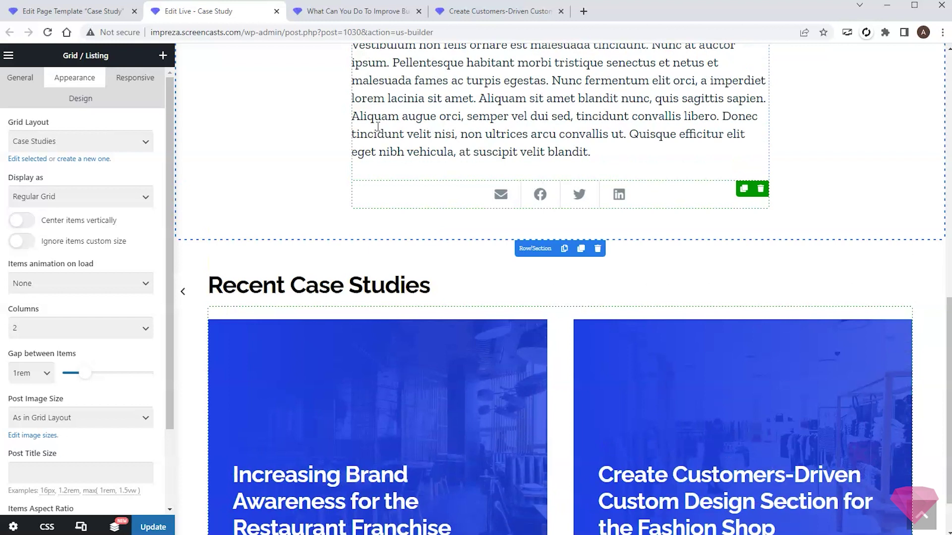
scroll(378, 127, "up", 10)
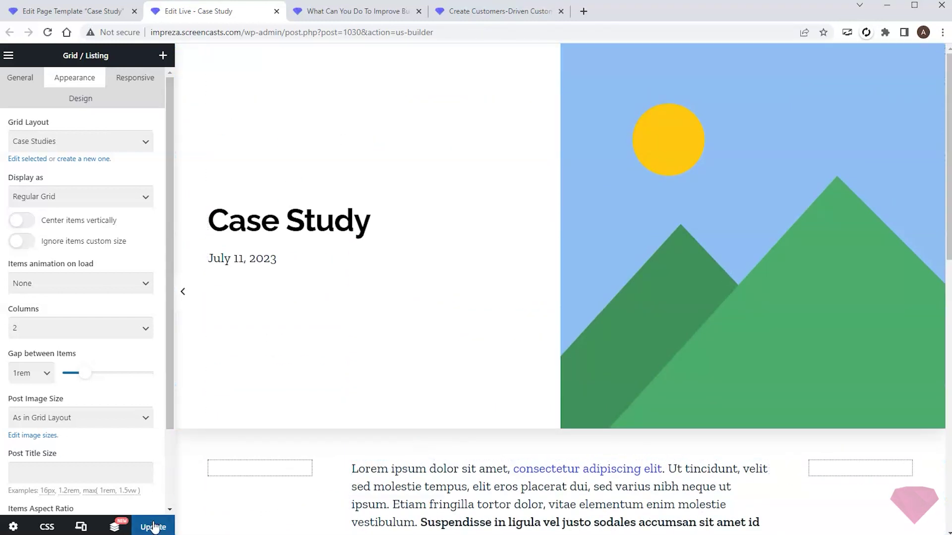
left_click(154, 527)
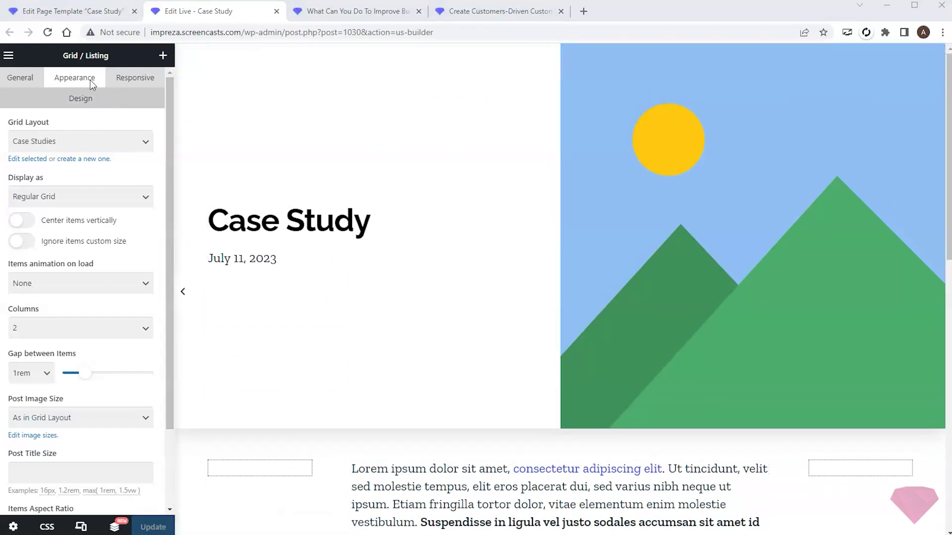
Open the Case Study post category for editing.
left_click(55, 11)
mouse_move(30, 111)
left_click(115, 147)
left_click(451, 210)
Set the category's Pages Layout page template to Case Study, then view the fashion shop post.
scroll(453, 213, "down", 6)
scroll(422, 233, "down", 2)
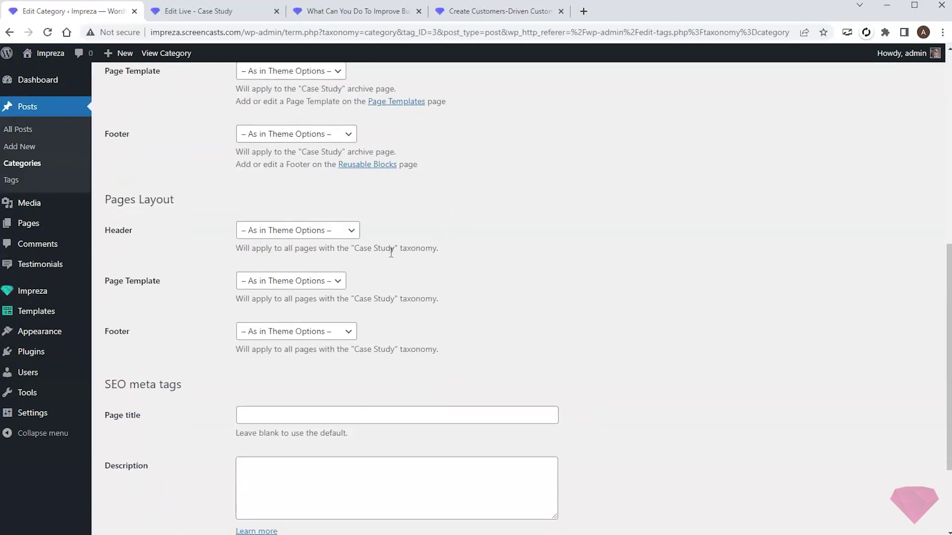
left_click(278, 285)
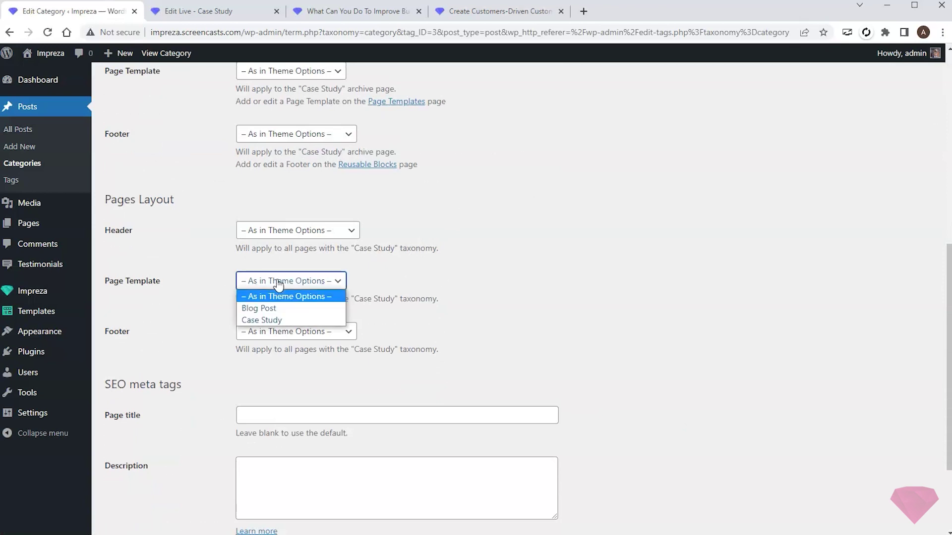
left_click(275, 319)
scroll(174, 427, "down", 2)
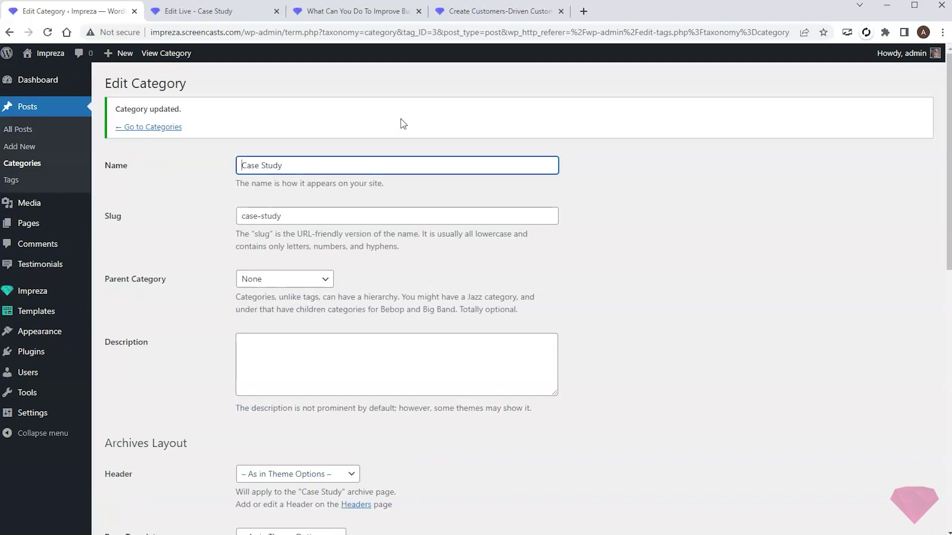
left_click(488, 12)
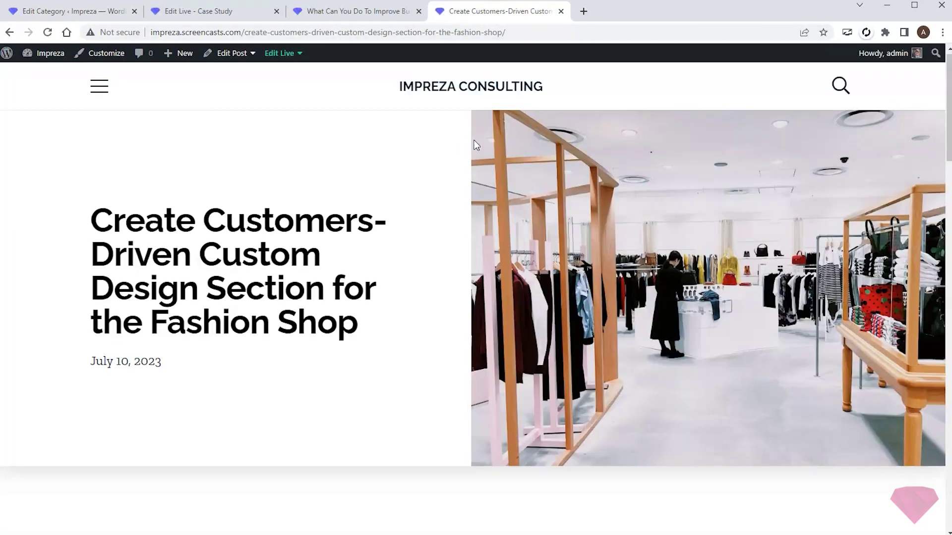
Scroll through the fashion shop post, then close the live builder tab.
scroll(474, 144, "down", 12)
scroll(473, 144, "down", 15)
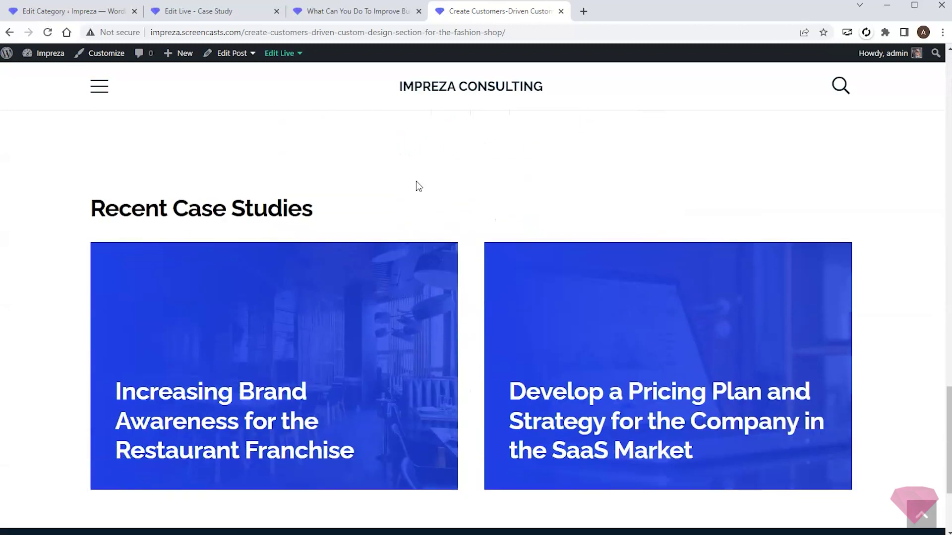
scroll(622, 320, "up", 14)
scroll(623, 322, "up", 10)
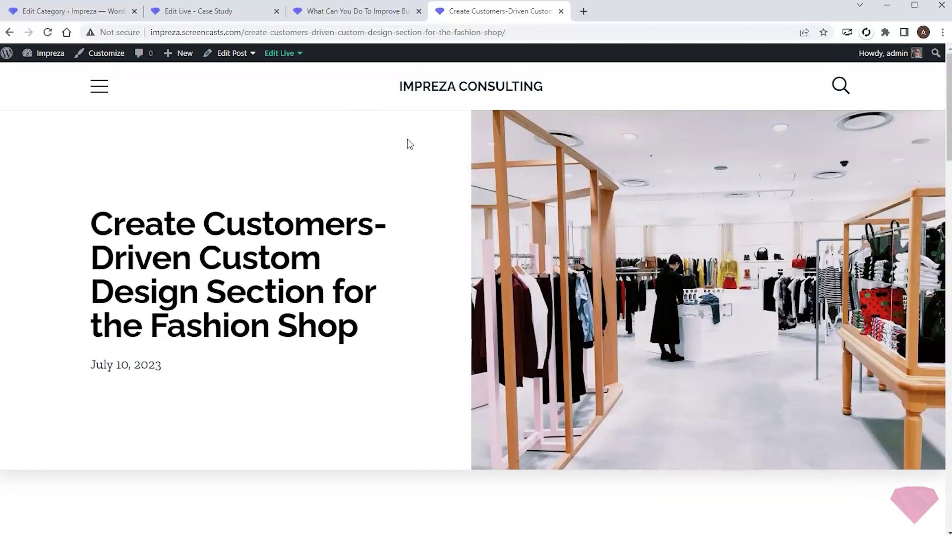
left_click(276, 11)
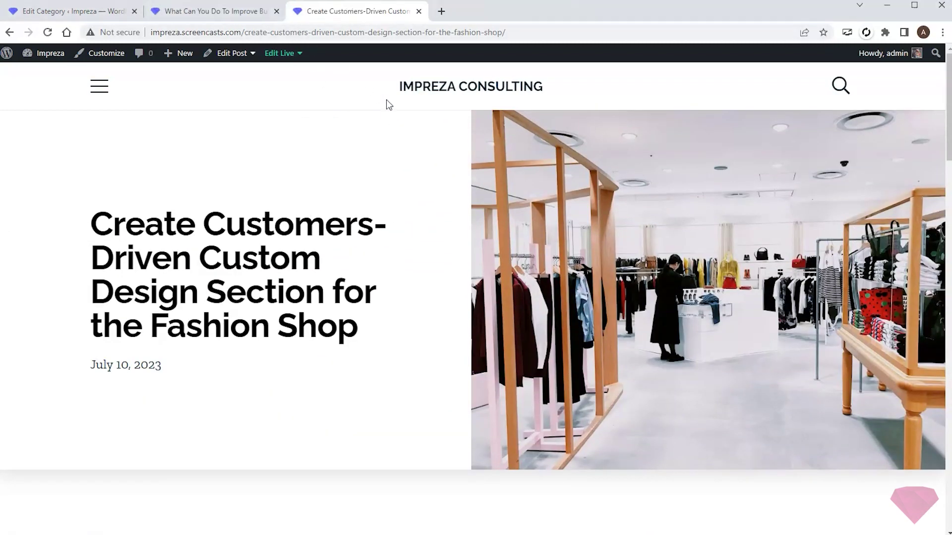
Open Services > Business Strategy from the site menu in a new tab.
left_click(102, 87)
left_click(147, 179)
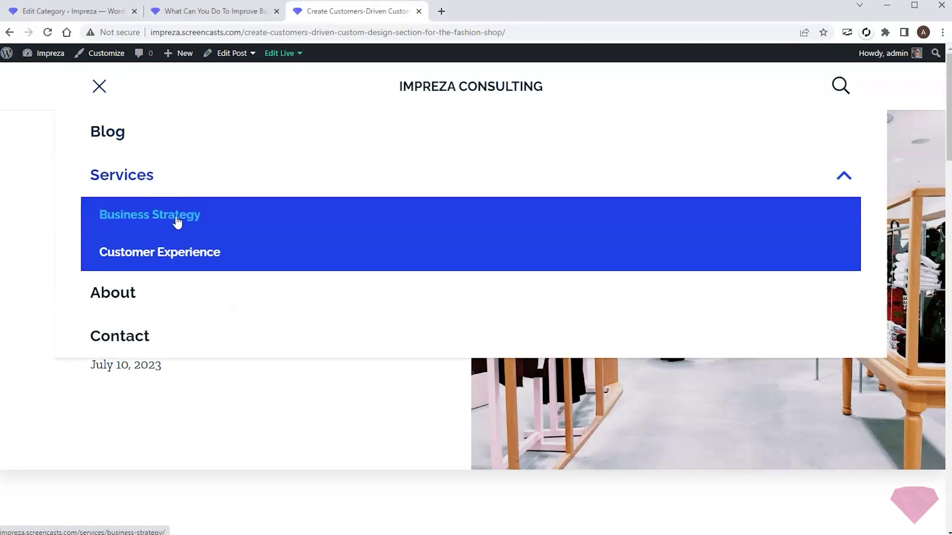
right_click(203, 217)
left_click(207, 225)
left_click(101, 86)
Review the Business Strategy page, then return to the Edit Category admin page.
left_click(478, 11)
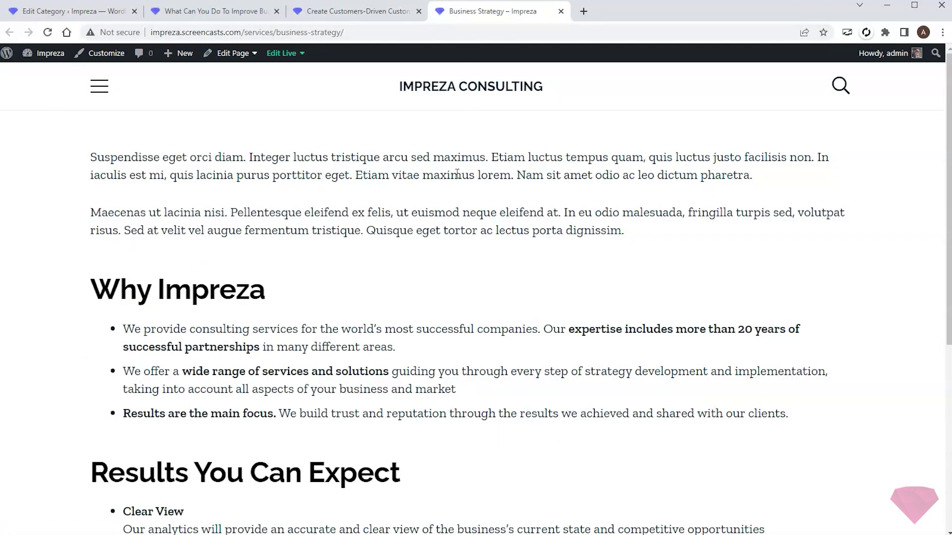
scroll(456, 173, "down", 6)
scroll(457, 174, "up", 6)
left_click(69, 10)
Create a new page template titled 'Services' and save it.
mouse_move(42, 311)
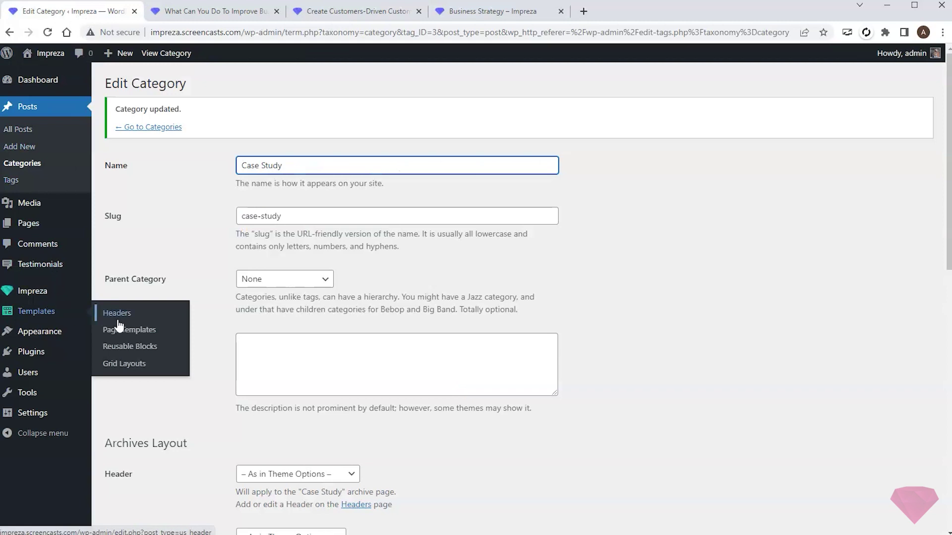
left_click(127, 329)
left_click(233, 84)
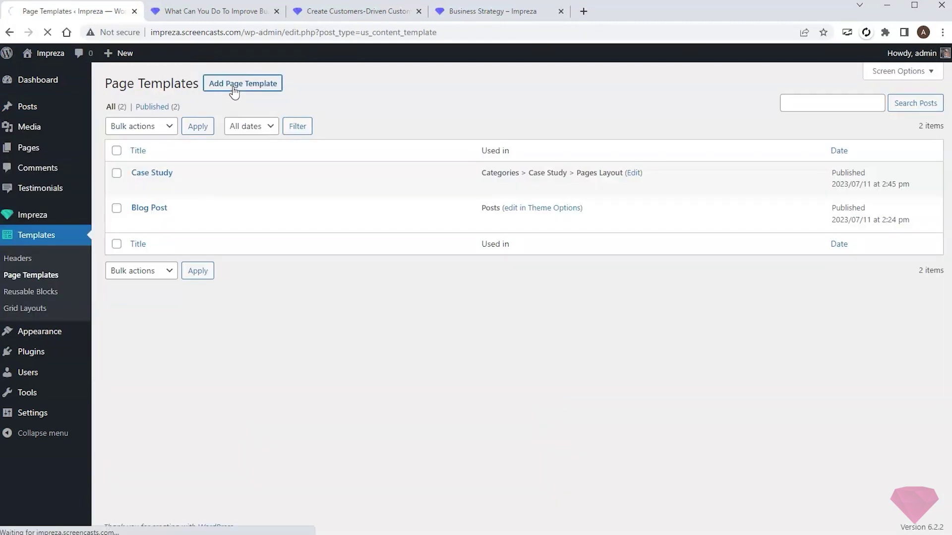
triple_click(219, 112)
type("Services")
left_click(915, 210)
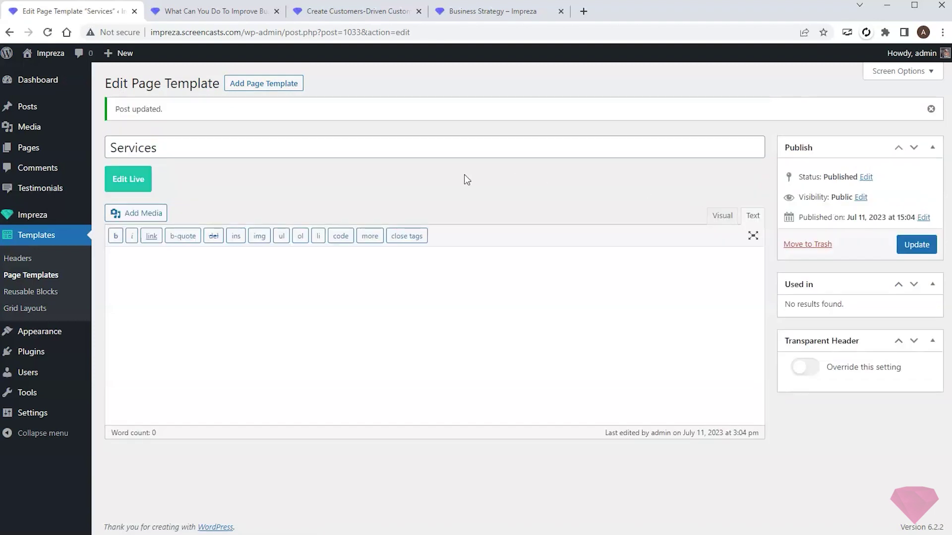
Open Services in the live builder and add a row holding Breadcrumbs.
middle_click(125, 179)
left_click(211, 11)
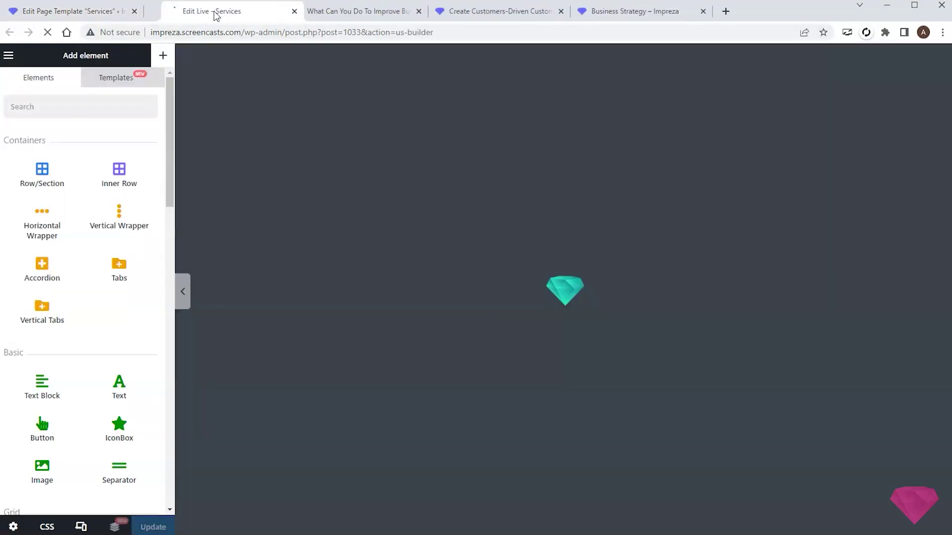
left_click_drag(67, 168, 372, 160)
left_click(92, 110)
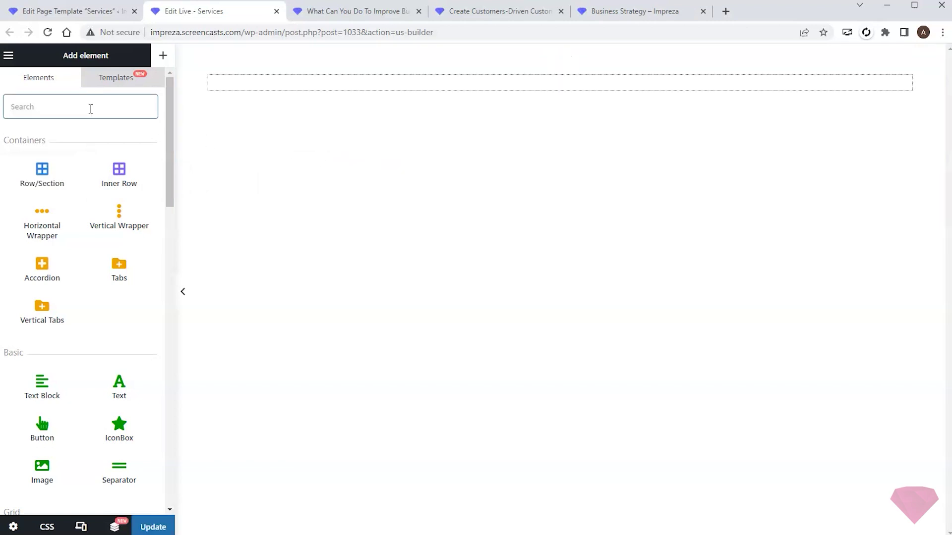
type("bre")
left_click_drag(45, 171, 296, 93)
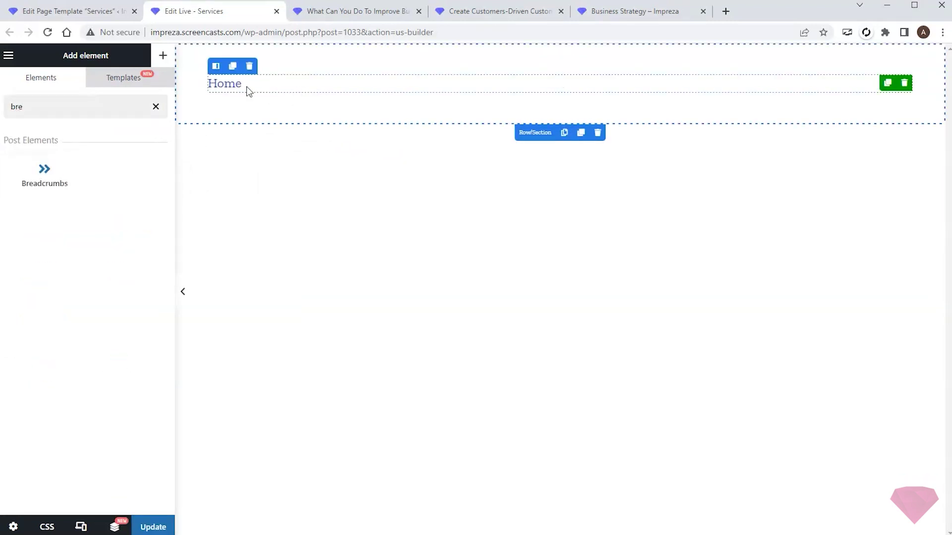
Add a Separator and the Post Title below the breadcrumbs.
left_click(163, 56)
left_click(157, 107)
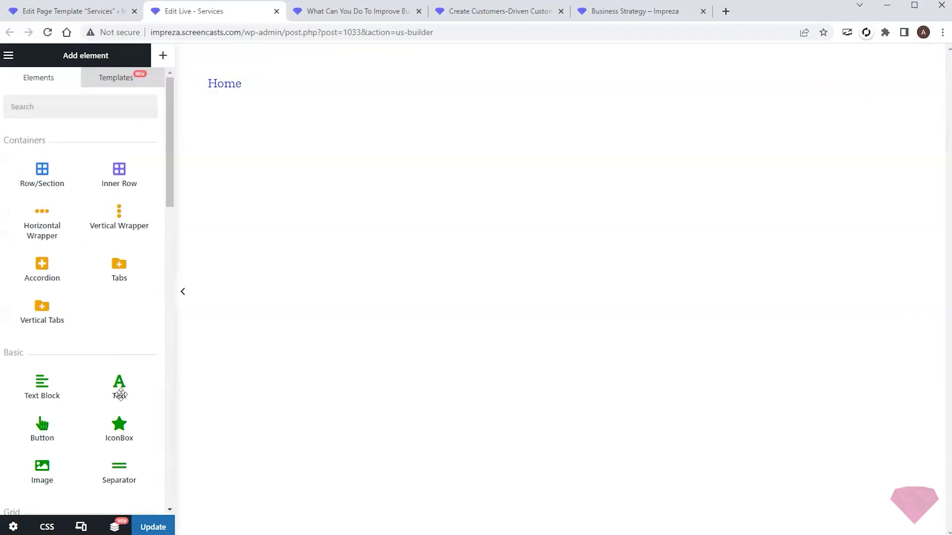
left_click_drag(124, 447, 291, 92)
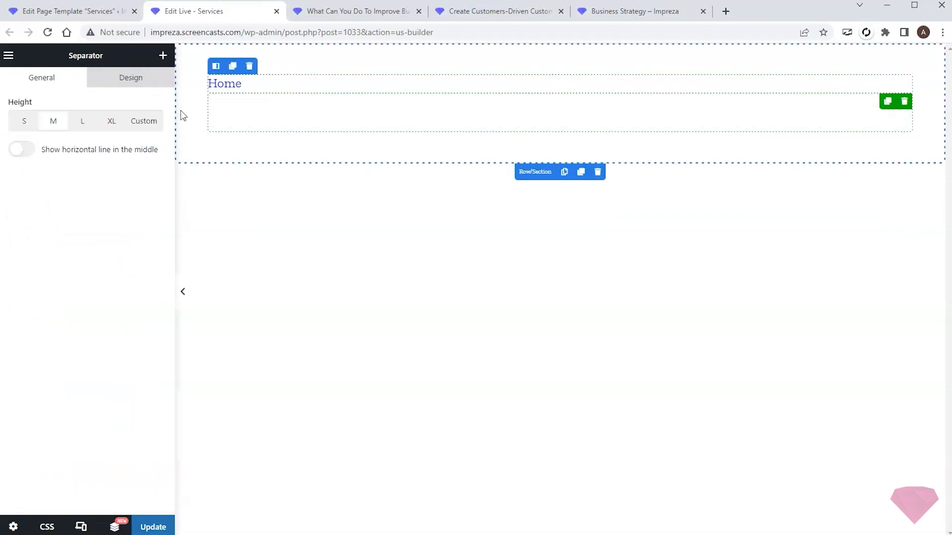
left_click(163, 56)
left_click(55, 106)
type("post")
left_click_drag(44, 214, 290, 109)
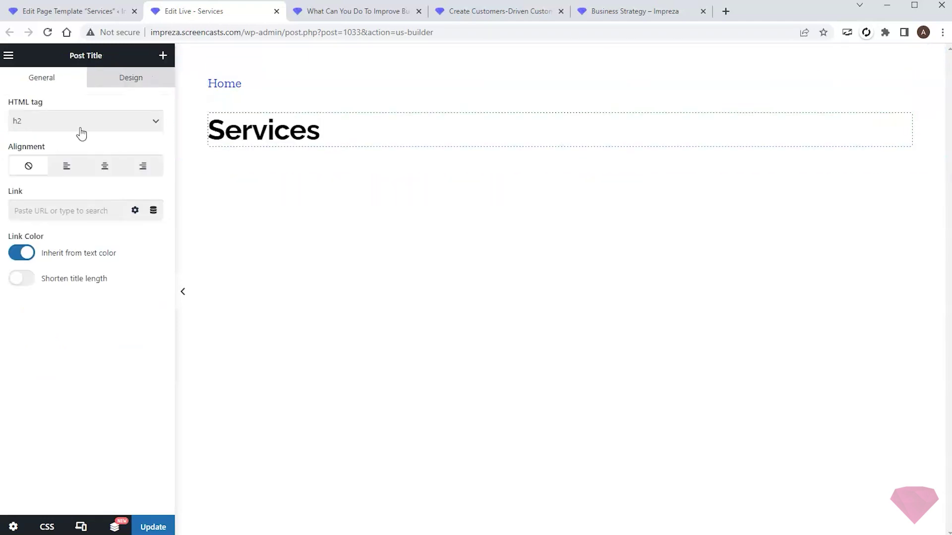
Add a Separator below the Services title.
left_click(162, 55)
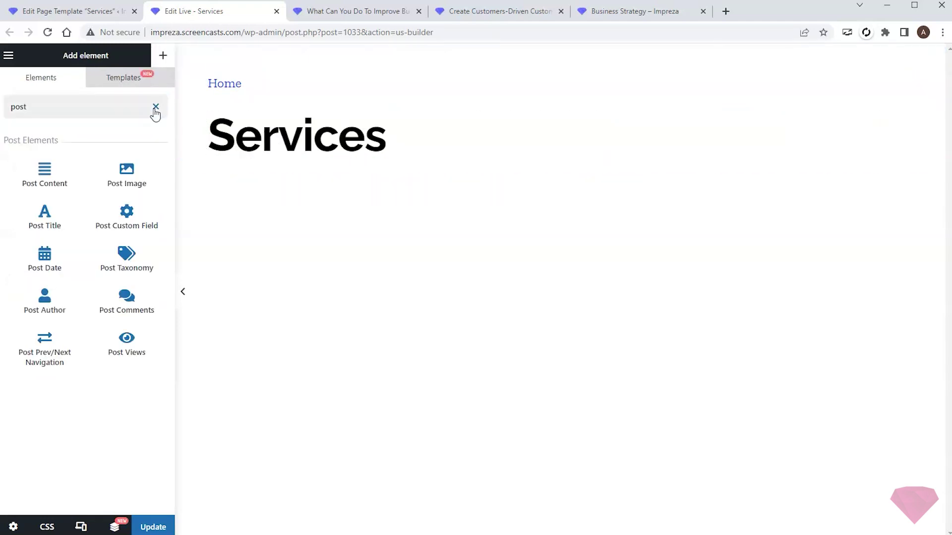
left_click(153, 108)
left_click_drag(118, 475, 322, 163)
left_click(163, 55)
Add a Post Image below the title with a 16:9 landscape aspect ratio.
left_click(58, 107)
type("post")
left_click_drag(127, 171, 342, 191)
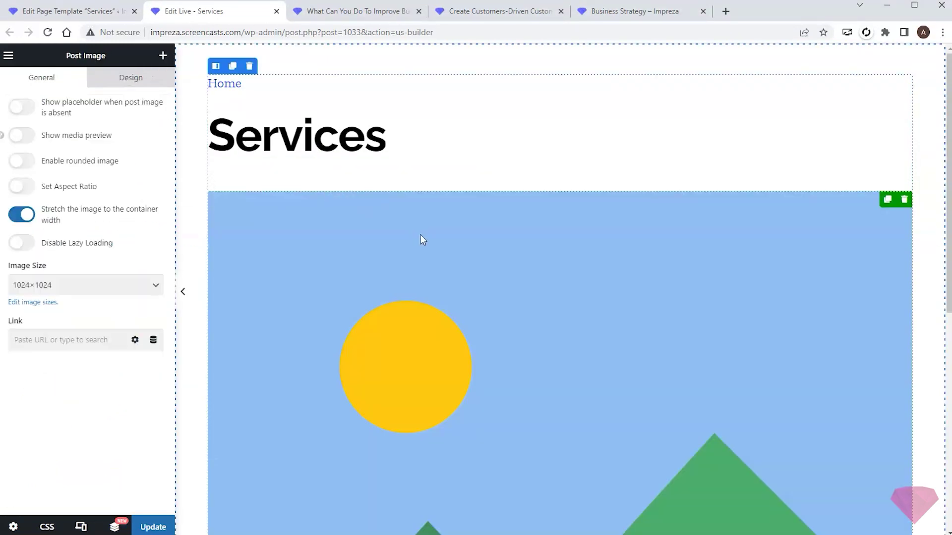
left_click(78, 187)
left_click(97, 212)
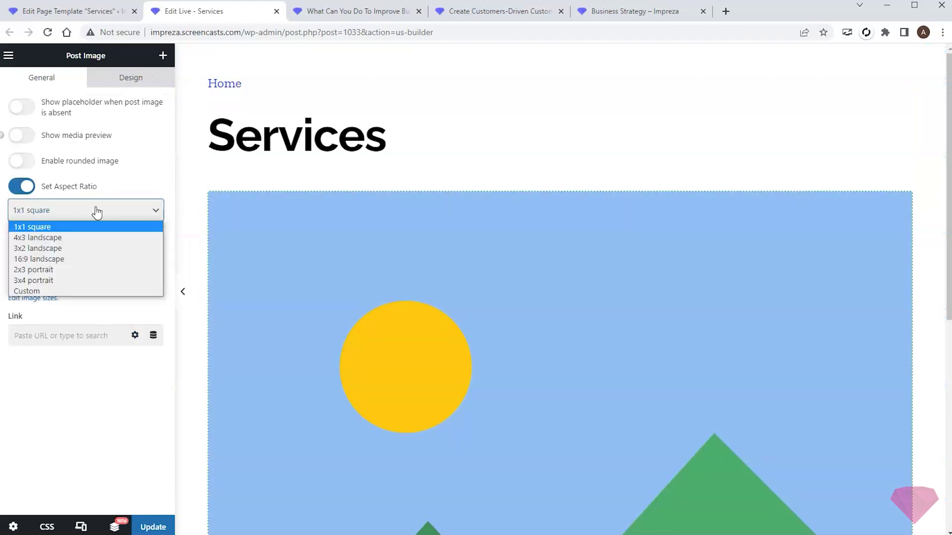
left_click(44, 259)
left_click(163, 56)
left_click(157, 108)
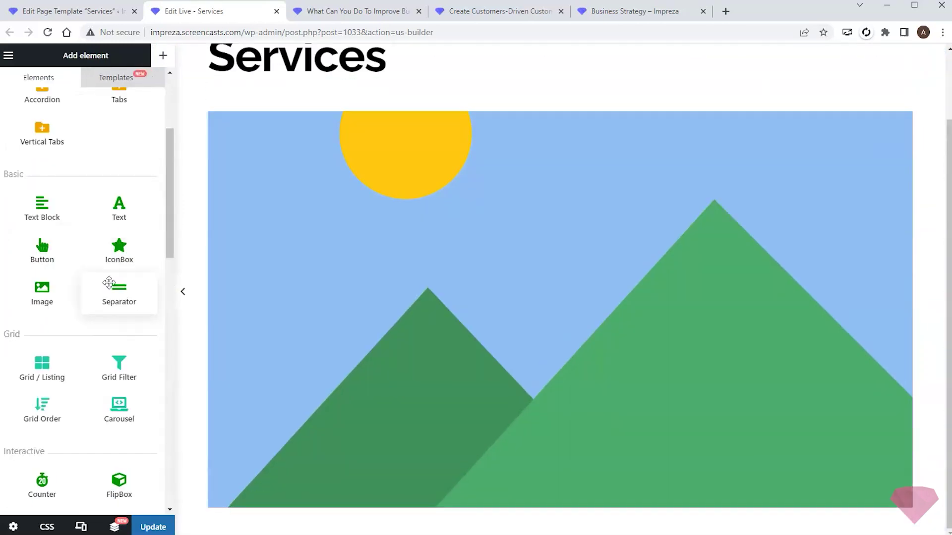
scroll(429, 496, "down", 1)
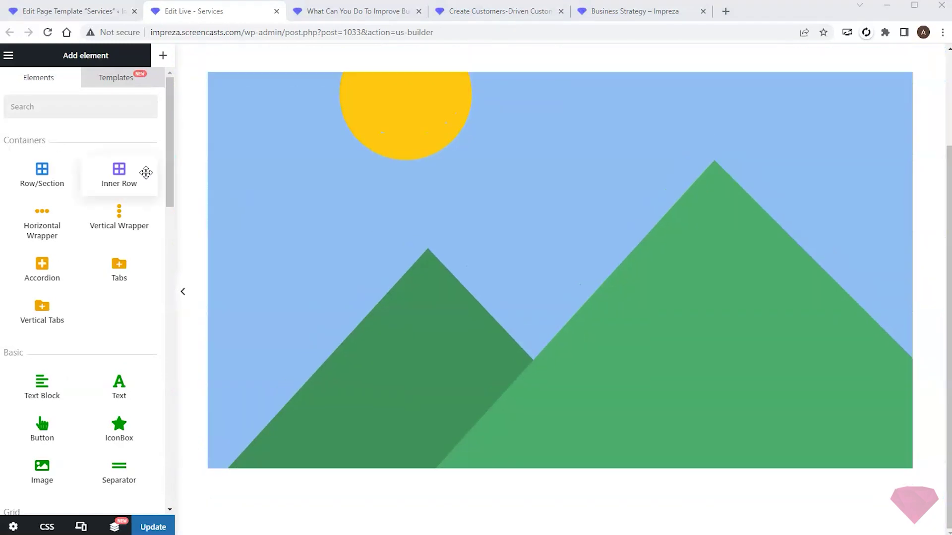
Add an Inner Row below the image, split into 3/5 and 2/5 columns on desktops.
left_click_drag(144, 171, 361, 490)
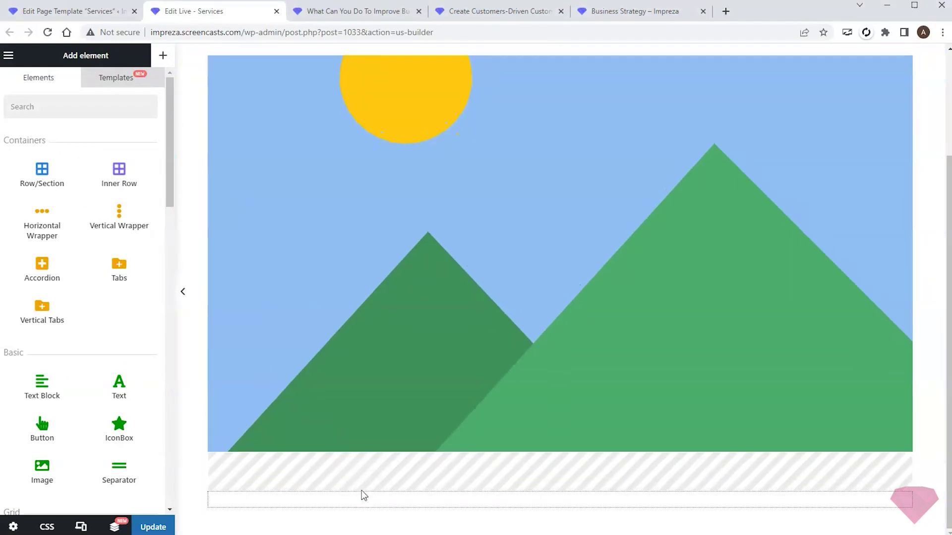
left_click(866, 513)
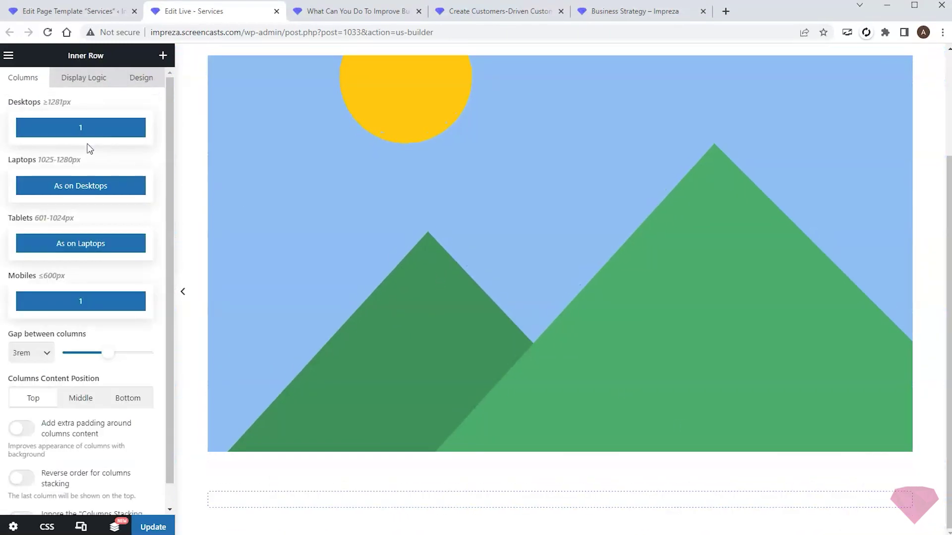
left_click(80, 130)
scroll(88, 217, "down", 5)
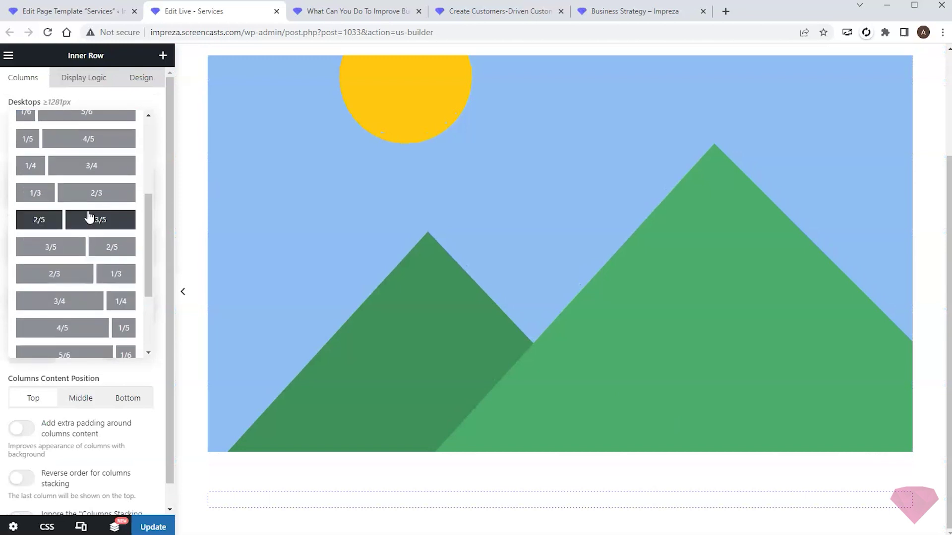
left_click(76, 250)
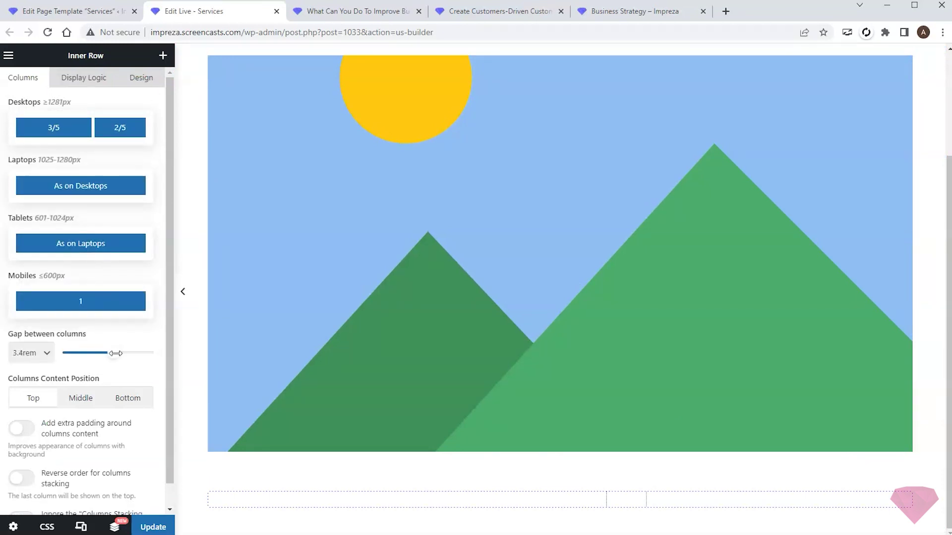
Put Post Content showing full content into the left column.
left_click(163, 56)
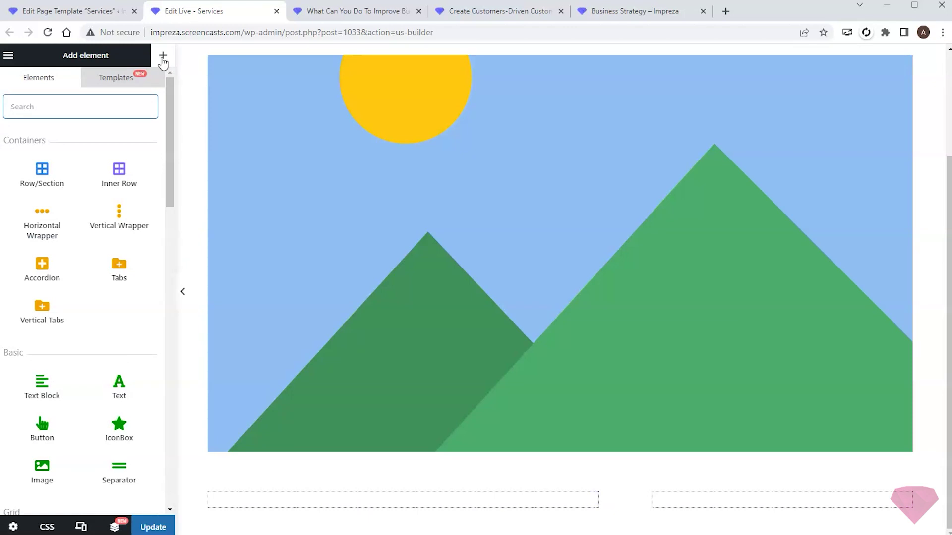
left_click(52, 109)
type("post")
left_click_drag(44, 173, 360, 501)
left_click(85, 121)
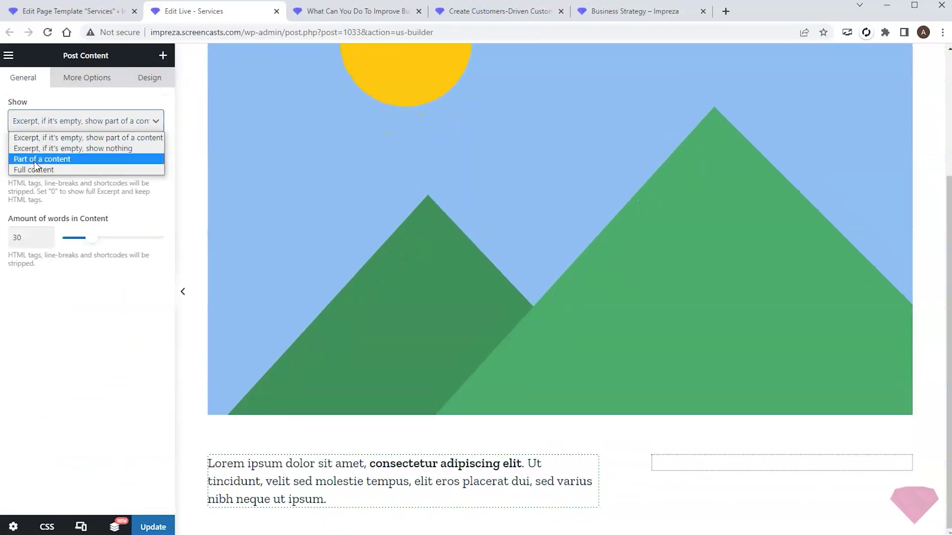
left_click(30, 168)
Place a Vertical Wrapper in the right column.
left_click(162, 56)
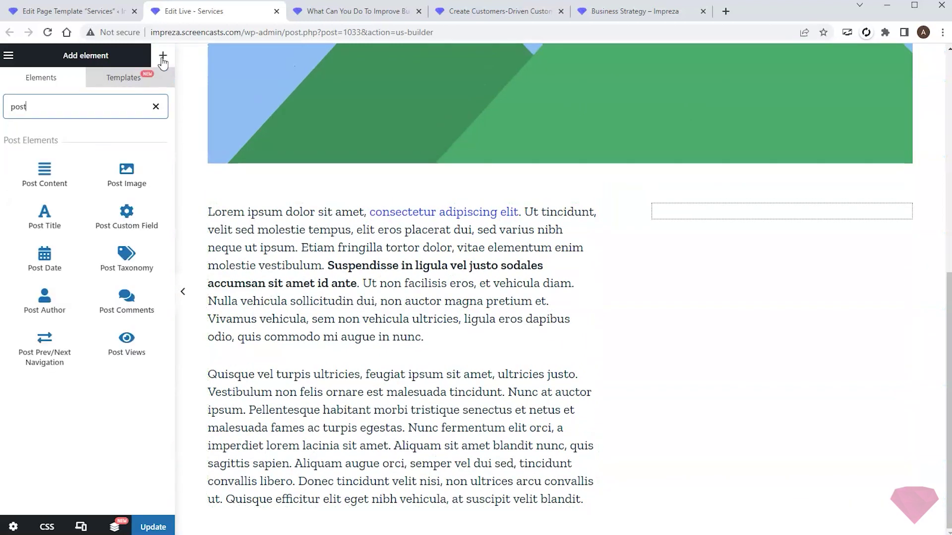
left_click(155, 107)
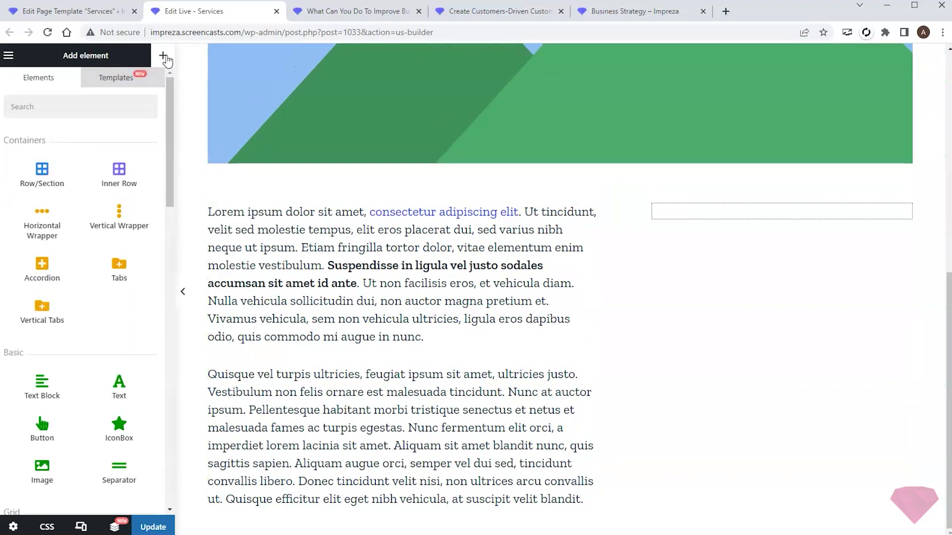
left_click_drag(119, 214, 710, 219)
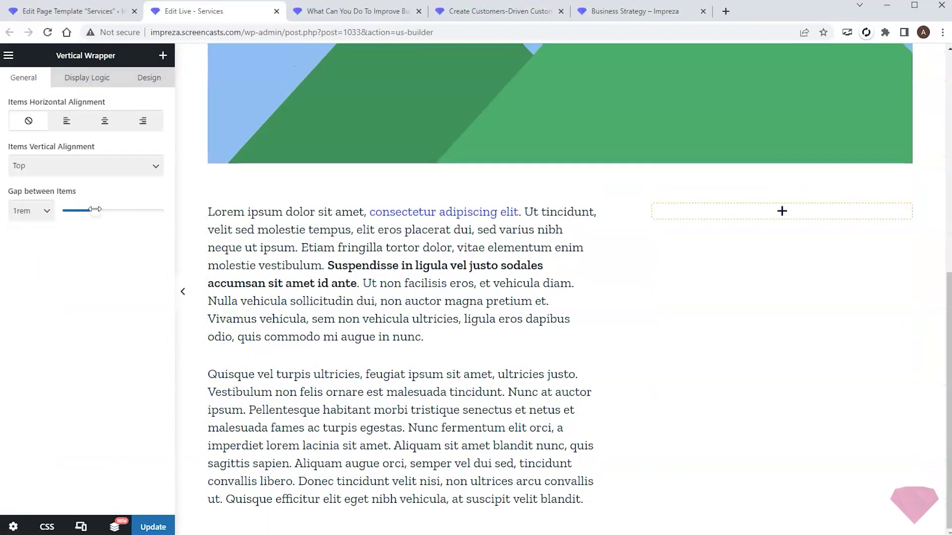
Give the right-column wrapper a box shadow with 10px blur and 10px spread.
left_click(149, 77)
left_click(45, 221)
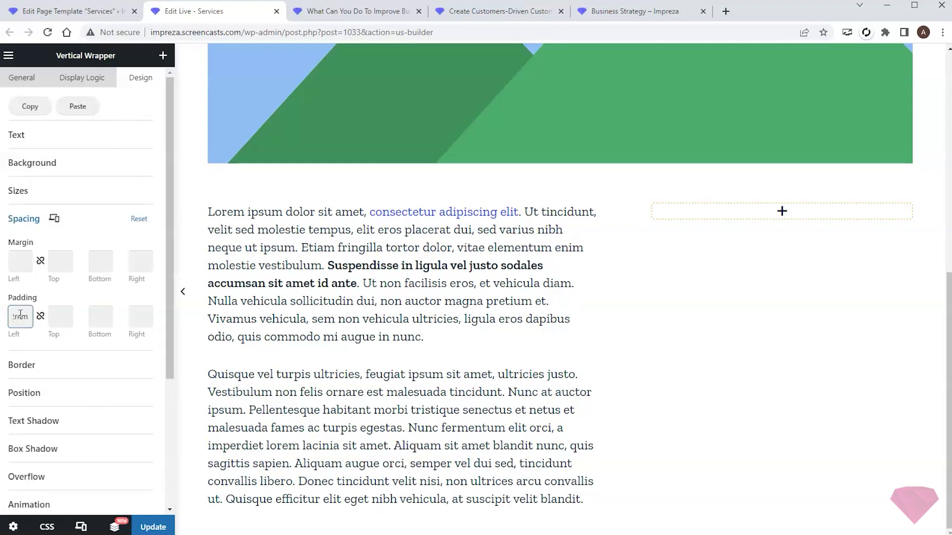
scroll(127, 155, "down", 3)
left_click(69, 272)
scroll(89, 233, "down", 3)
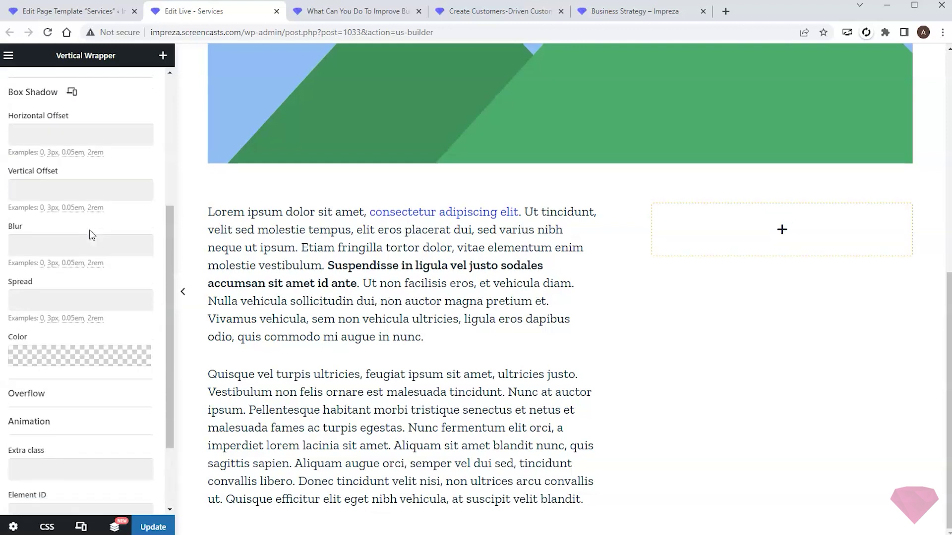
left_click(42, 153)
type("10px")
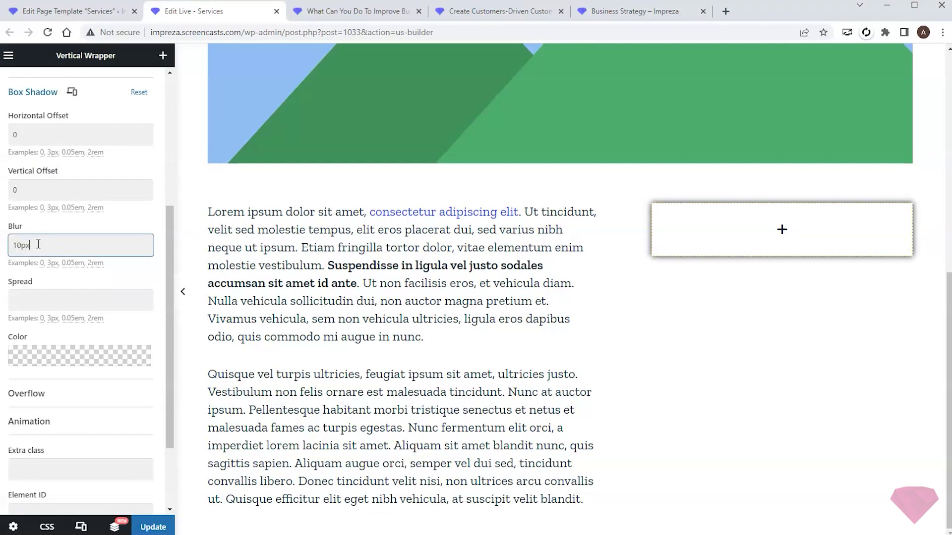
type("10px")
left_click(49, 355)
left_click(124, 334)
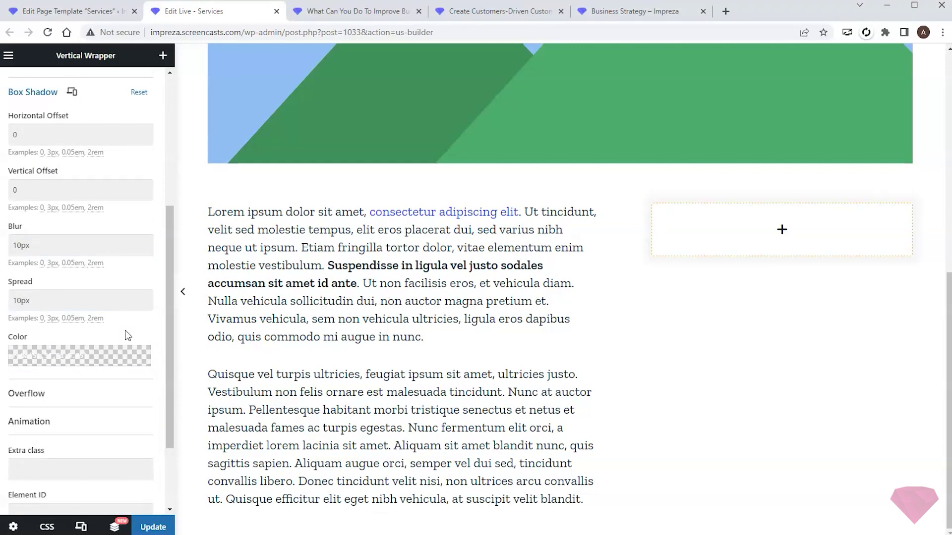
Add an h4 'Ready to Discuss?' heading text element inside the card.
left_click(163, 55)
left_click_drag(117, 384, 765, 233)
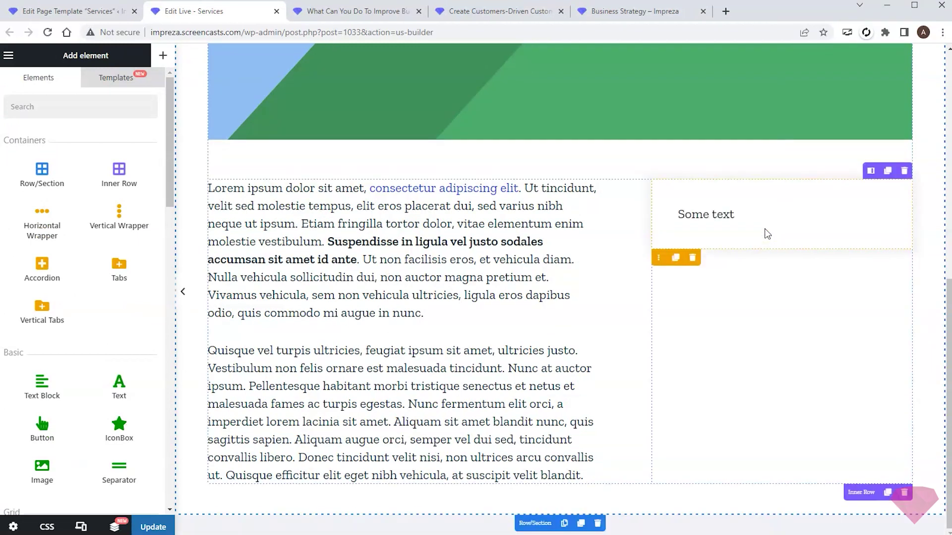
left_click(85, 120)
key("ctrl+a")
type("Ready to Discuss?")
left_click(50, 211)
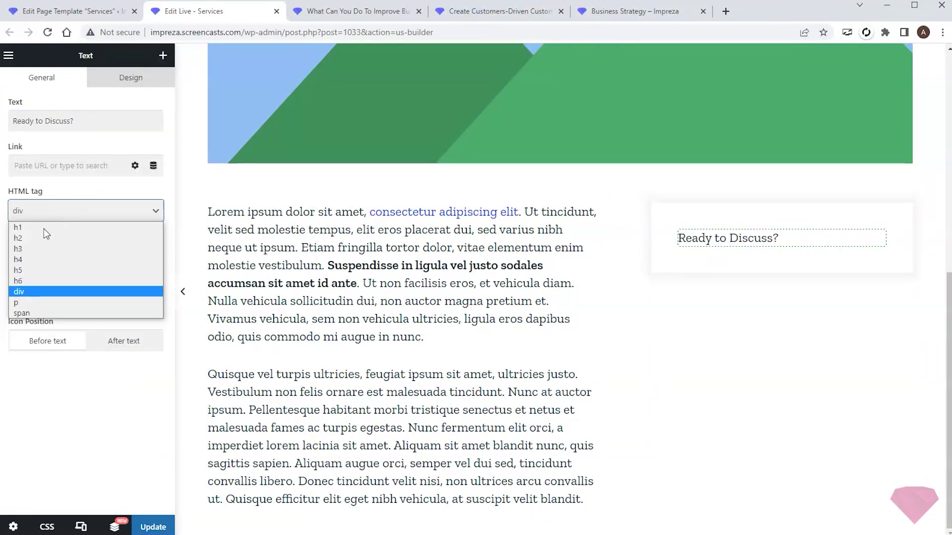
left_click(28, 259)
Add a text element below the heading with the contact-us description.
left_click(163, 55)
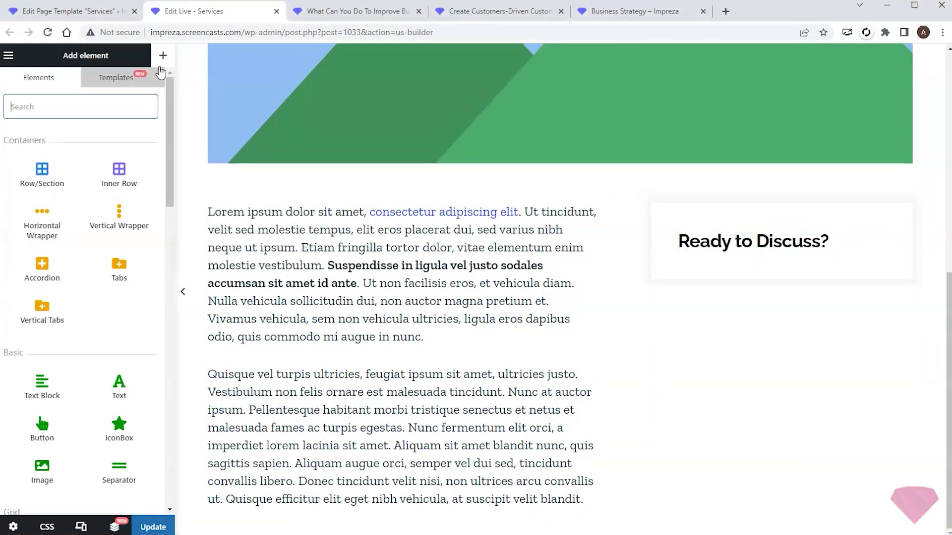
left_click_drag(119, 386, 746, 253)
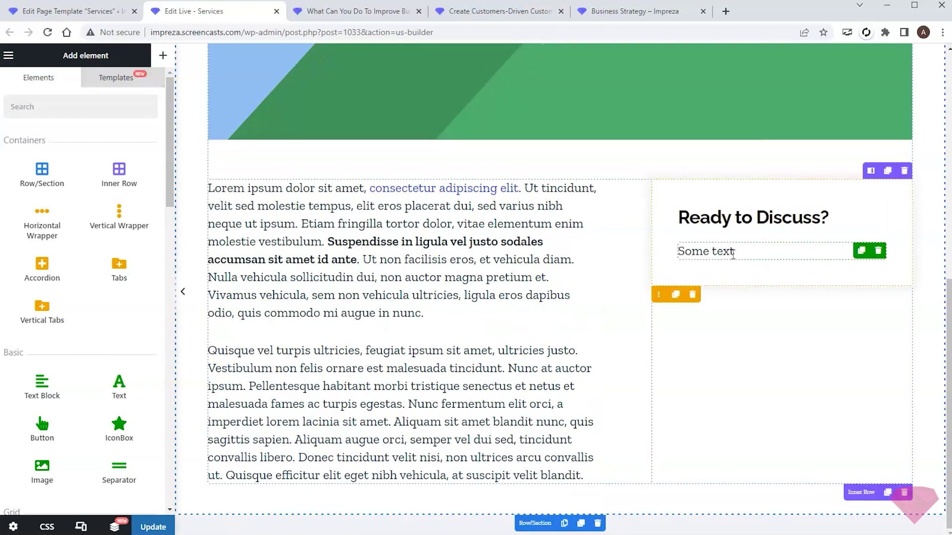
left_click(85, 121)
key("ctrl+a")
type("Specify your contact details and consulting services you’re interested in. Our experts will contact you in no time.")
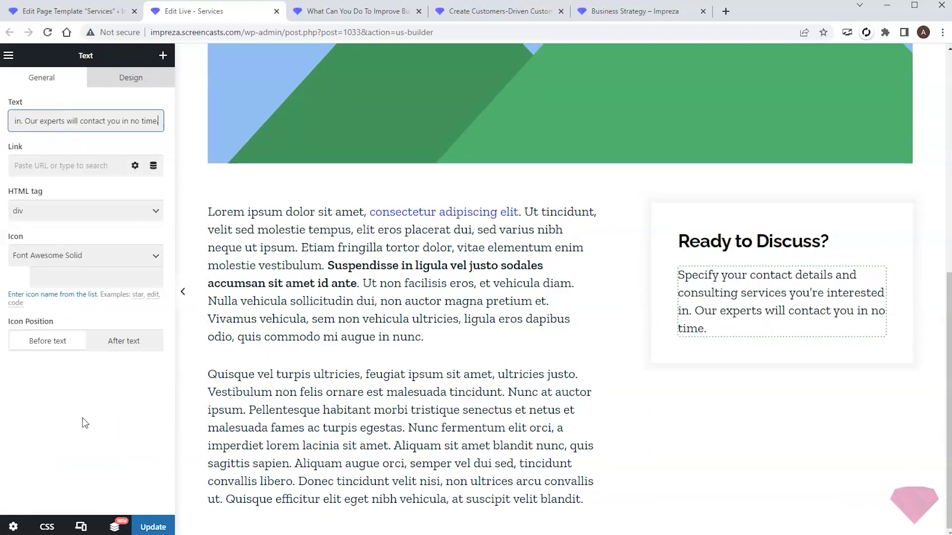
Drop a Contact Form element into the card below the description.
left_click(163, 55)
scroll(109, 201, "down", 5)
left_click_drag(119, 260, 734, 329)
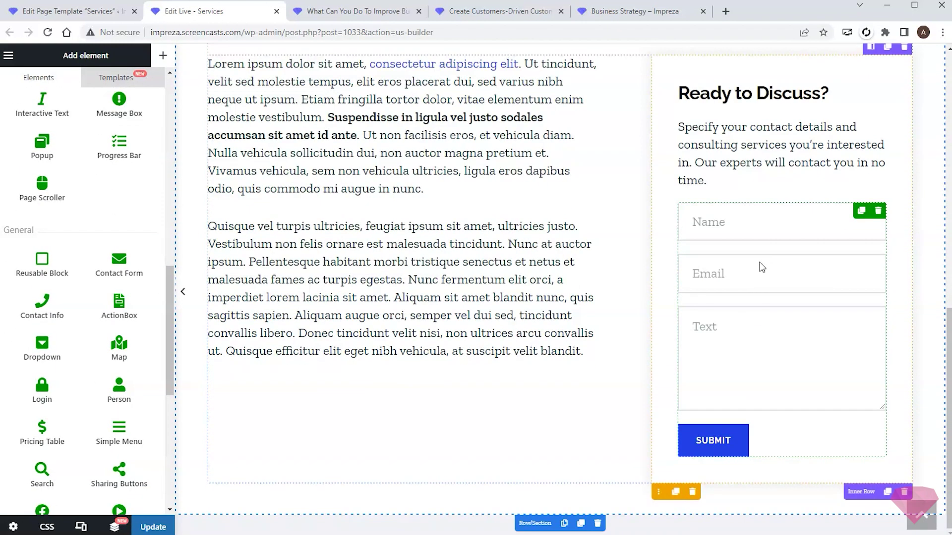
Delete the Text (multiple lines) field from the contact form, leaving Name and Email.
left_click(762, 268)
left_click(153, 155)
left_click(537, 94)
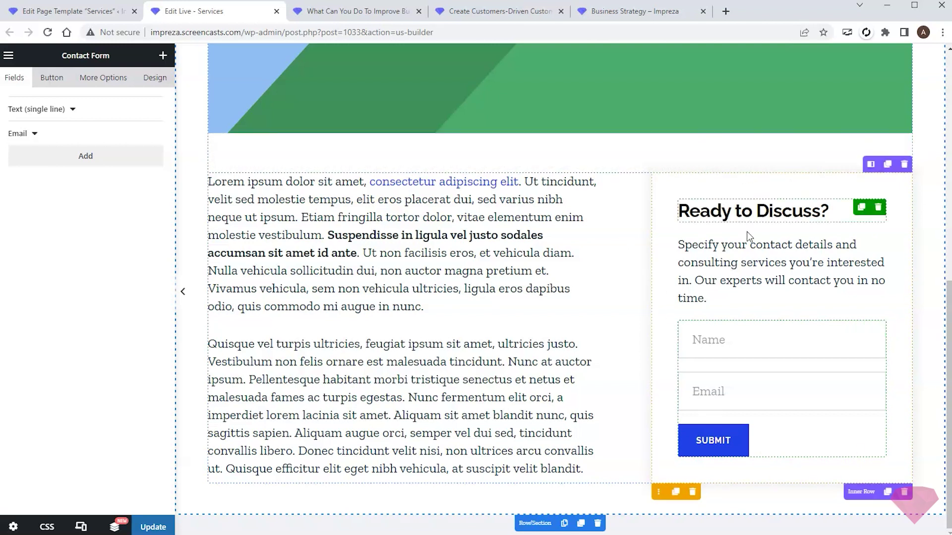
Enable 'Fix this column at the top' on the card's inner column and save the template.
left_click(870, 165)
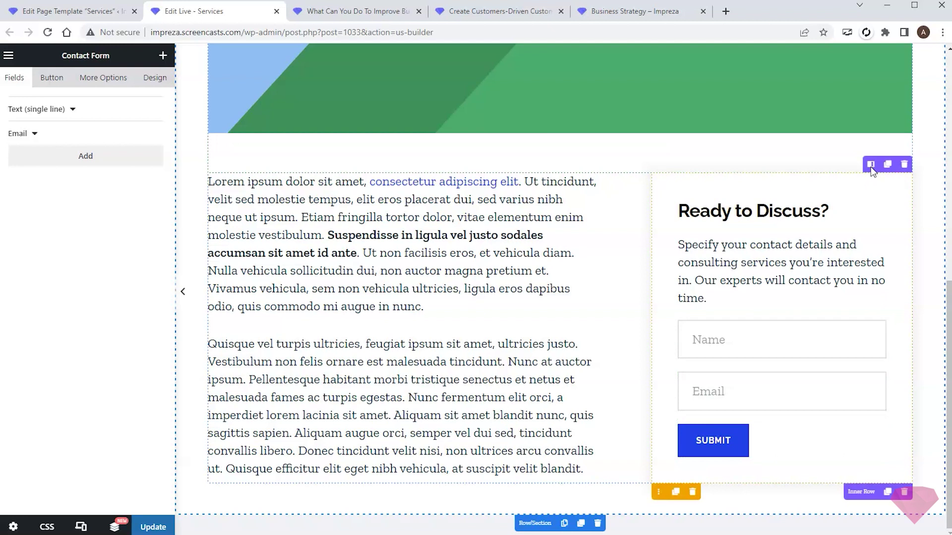
left_click(17, 111)
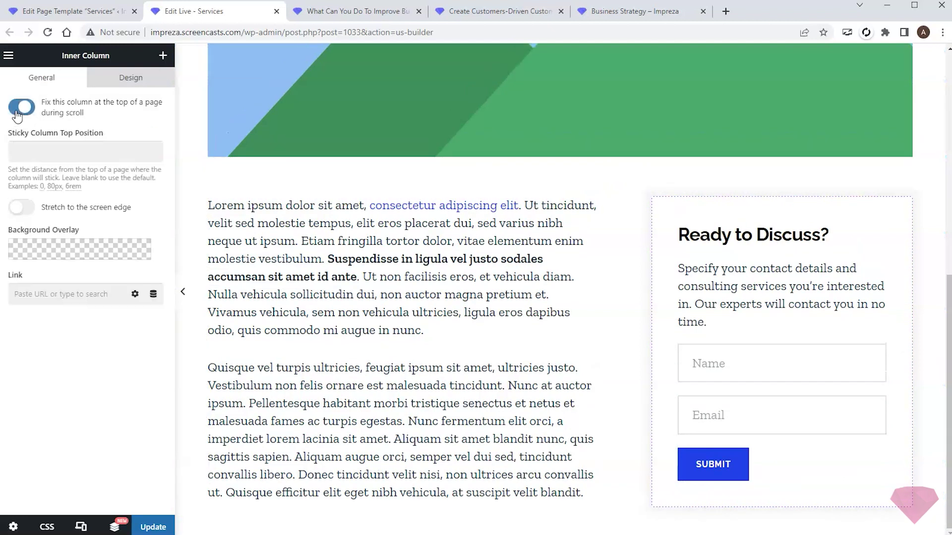
left_click(150, 524)
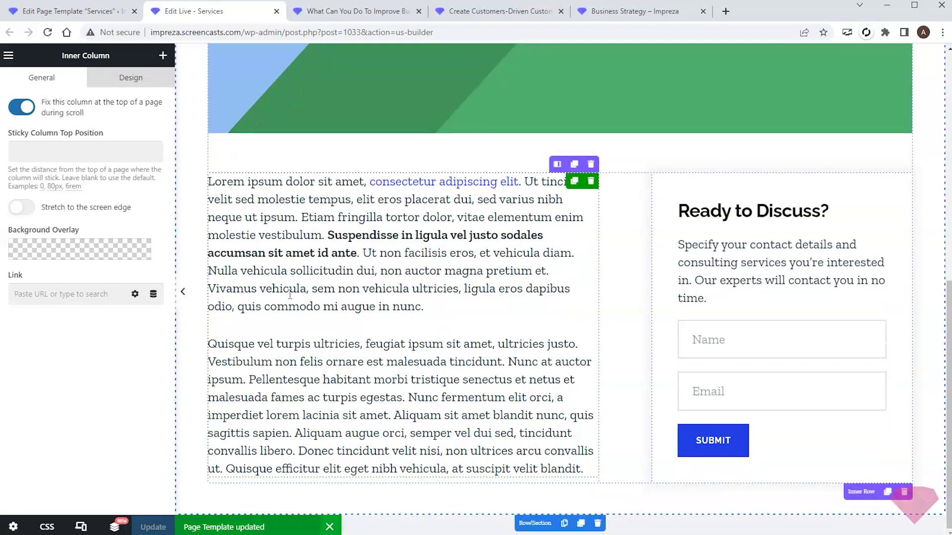
Open Business Strategy in the live builder and set its Page Template to Services.
left_click(638, 12)
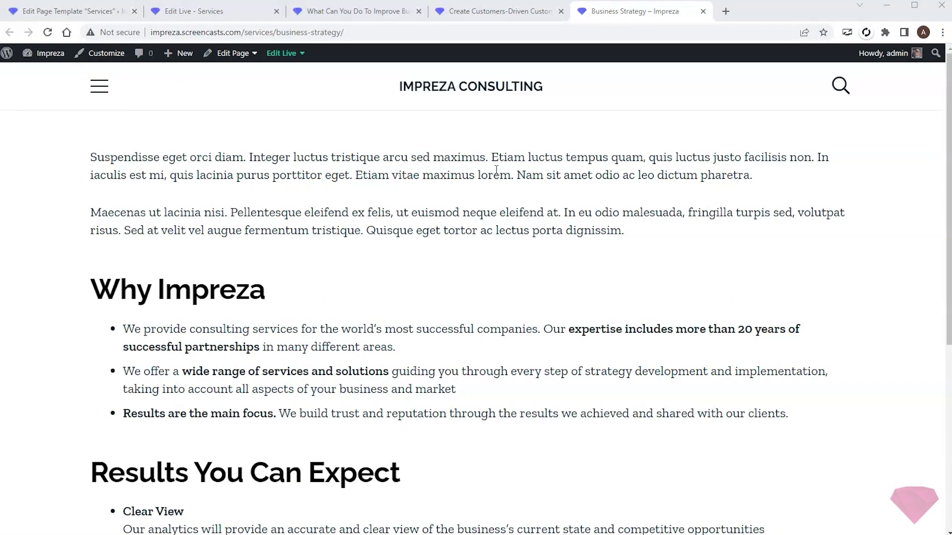
left_click(283, 55)
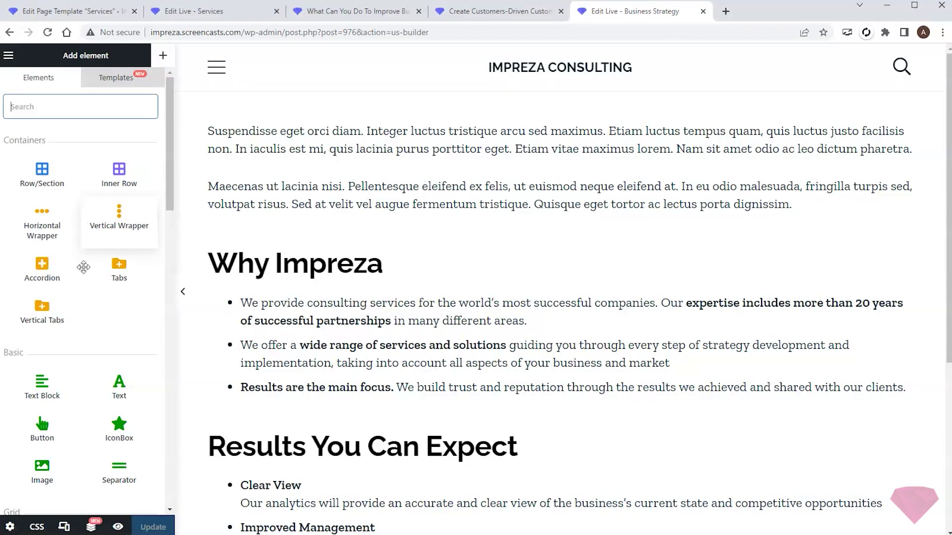
left_click(10, 527)
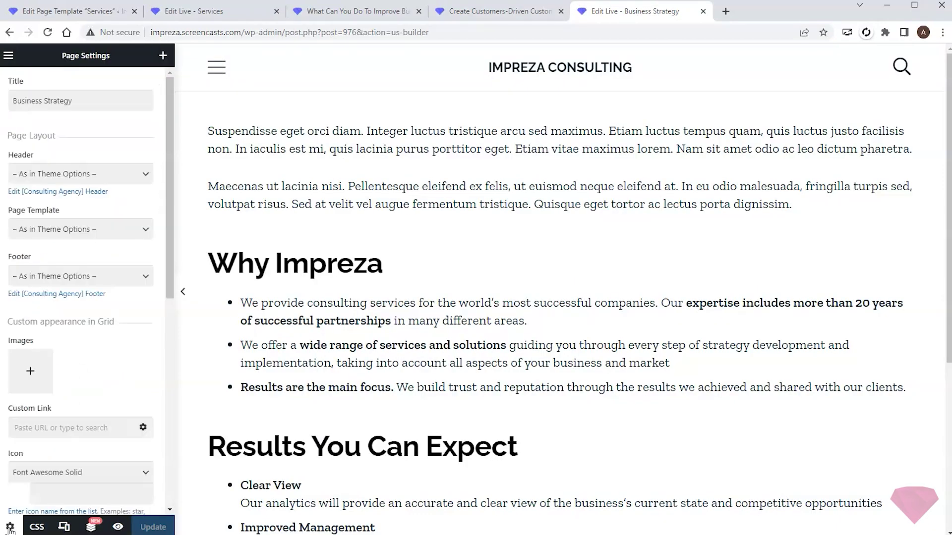
left_click(83, 229)
left_click(30, 286)
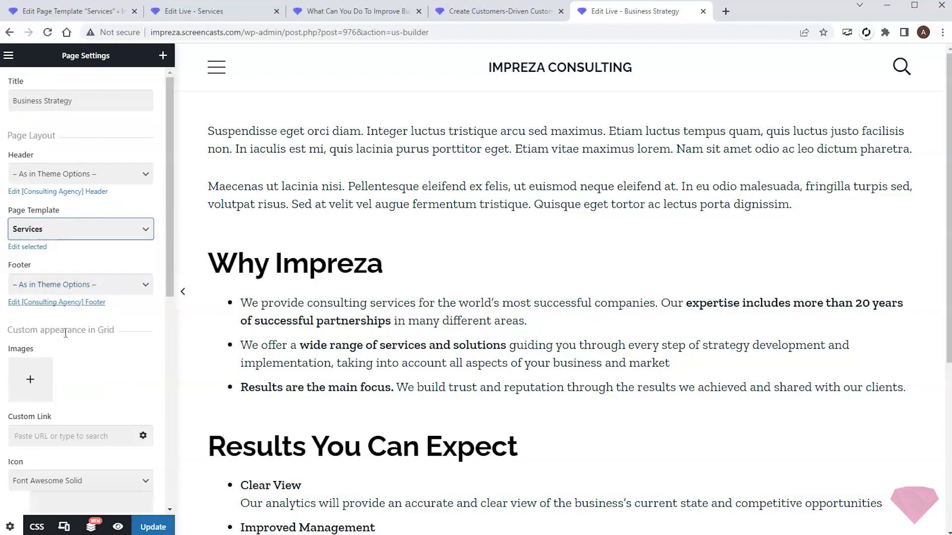
Save the Business Strategy page and view it live.
left_click(152, 527)
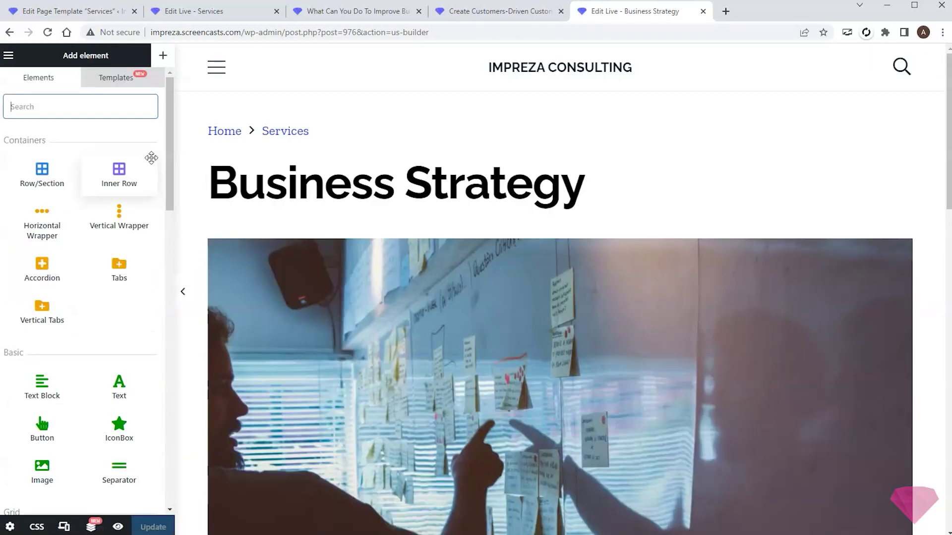
left_click(8, 55)
left_click(30, 85)
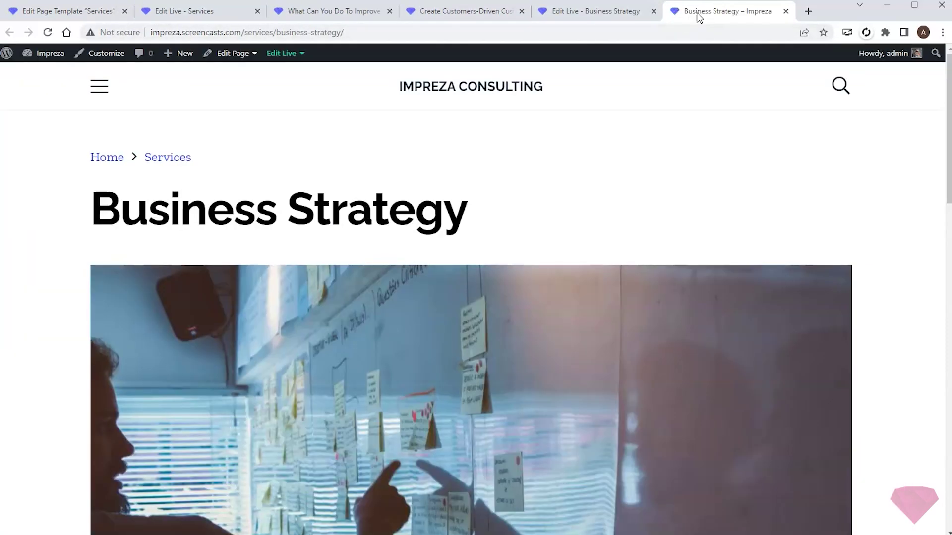
scroll(660, 134, "down", 15)
scroll(379, 133, "up", 15)
left_click(325, 12)
scroll(441, 171, "down", 10)
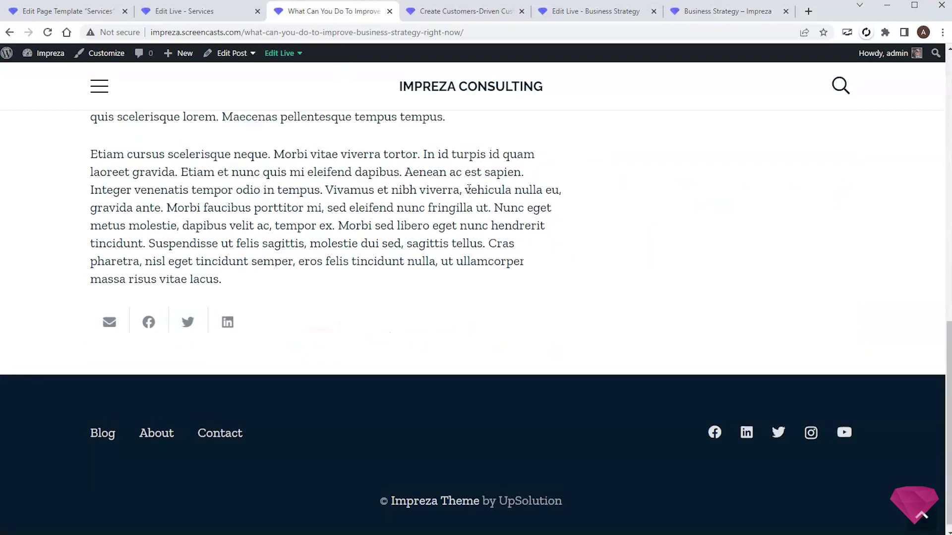
scroll(469, 188, "up", 10)
left_click(459, 12)
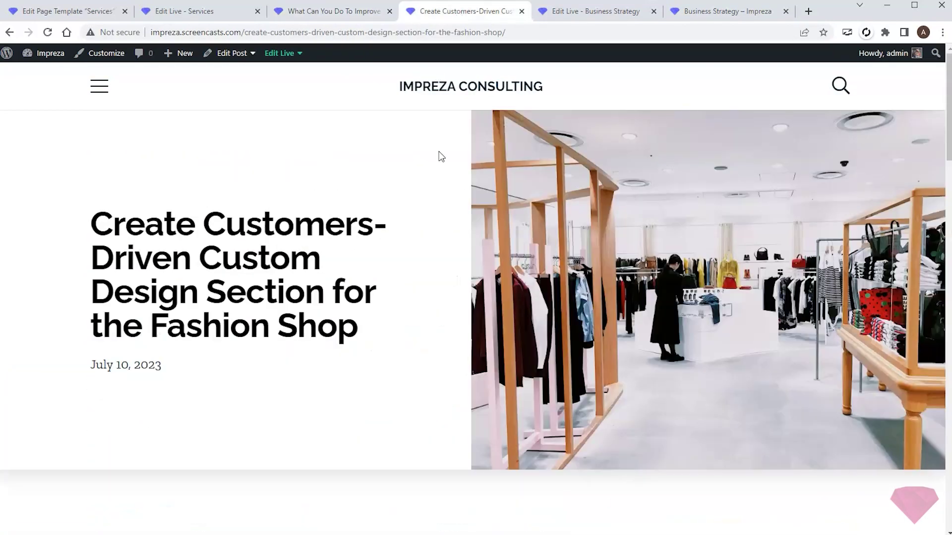
scroll(453, 178, "down", 12)
scroll(455, 177, "up", 12)
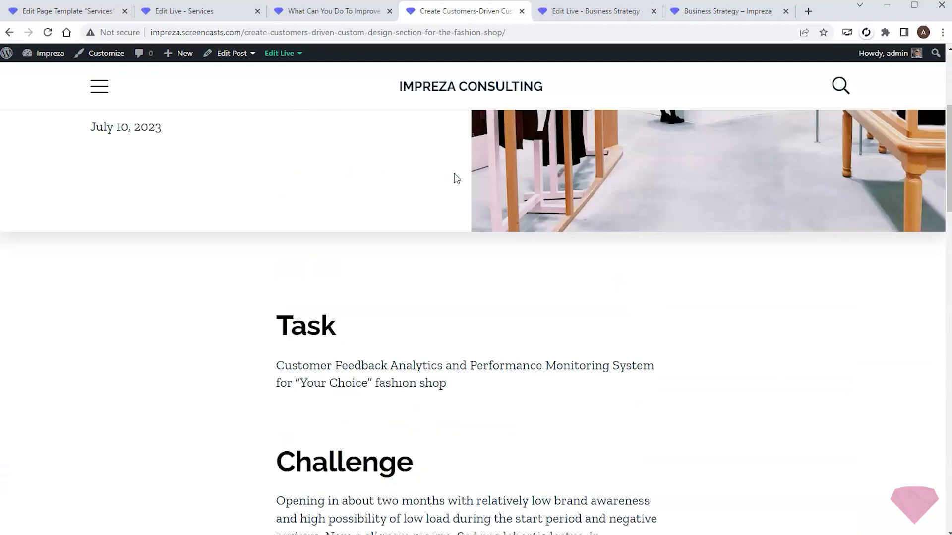
left_click(723, 11)
scroll(496, 173, "down", 18)
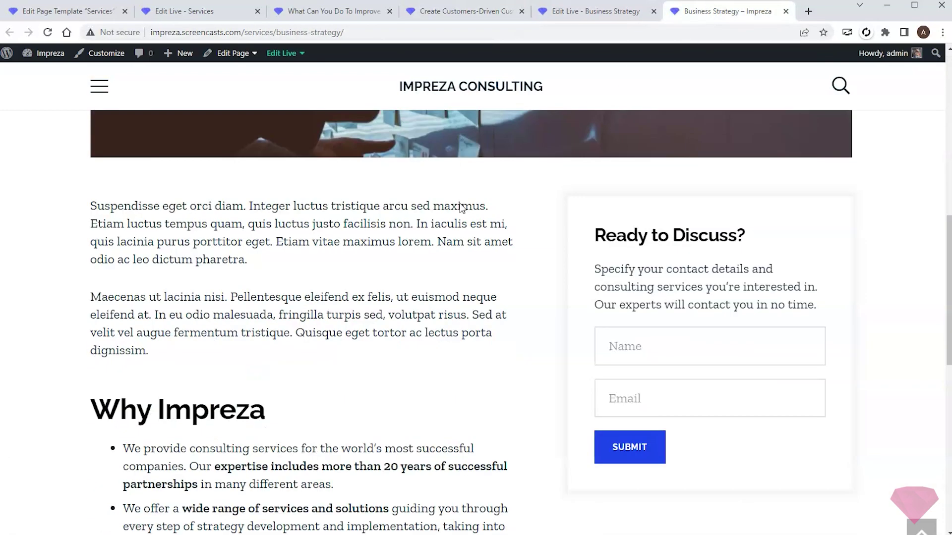
scroll(459, 203, "up", 18)
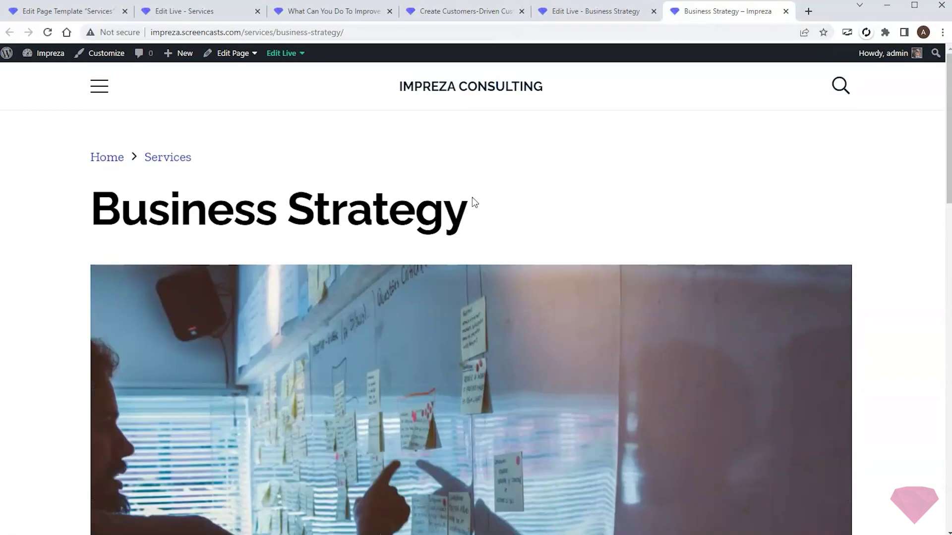